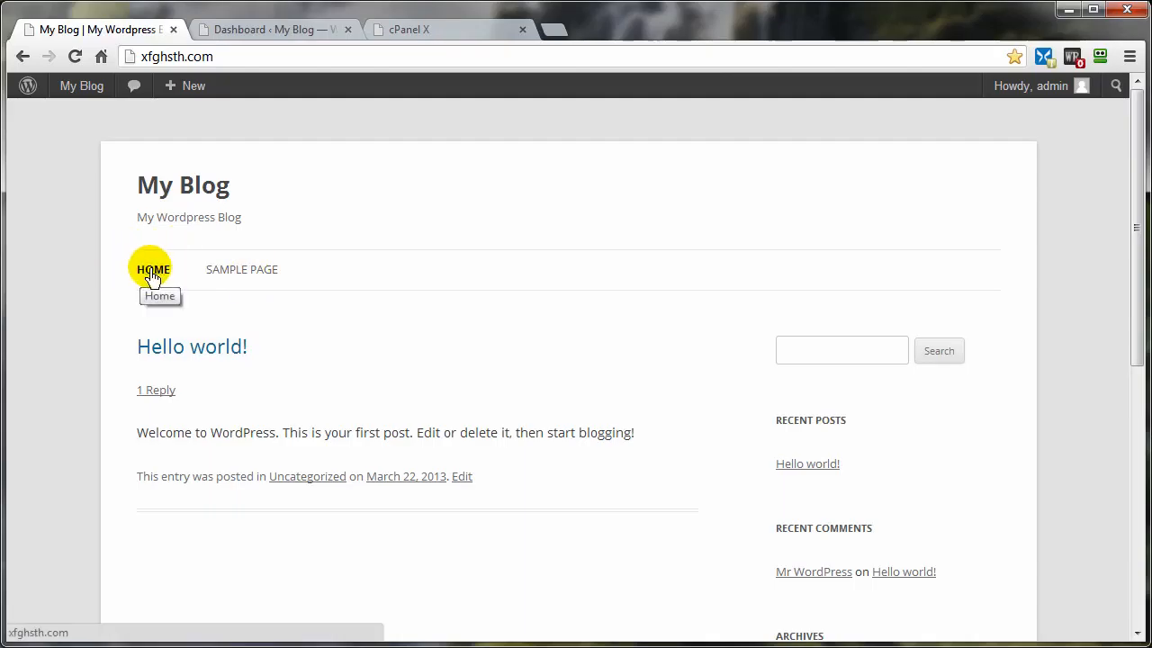
# Look at the blog's Sample Page and return to its home page
pyautogui.click(233, 275)
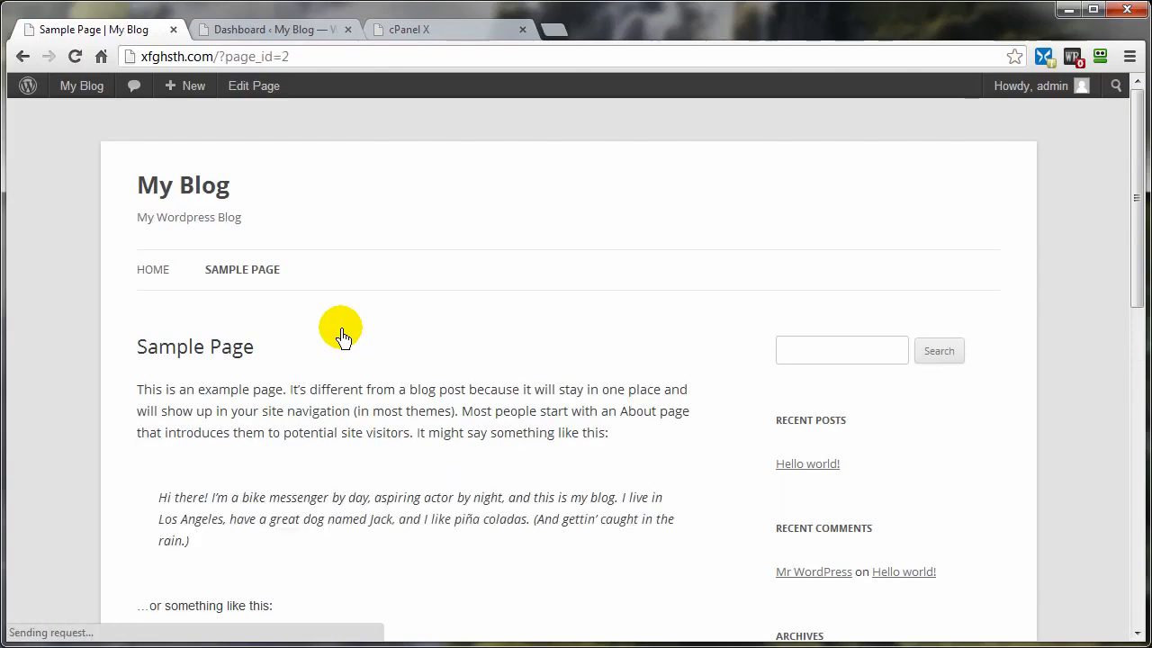
pyautogui.click(154, 271)
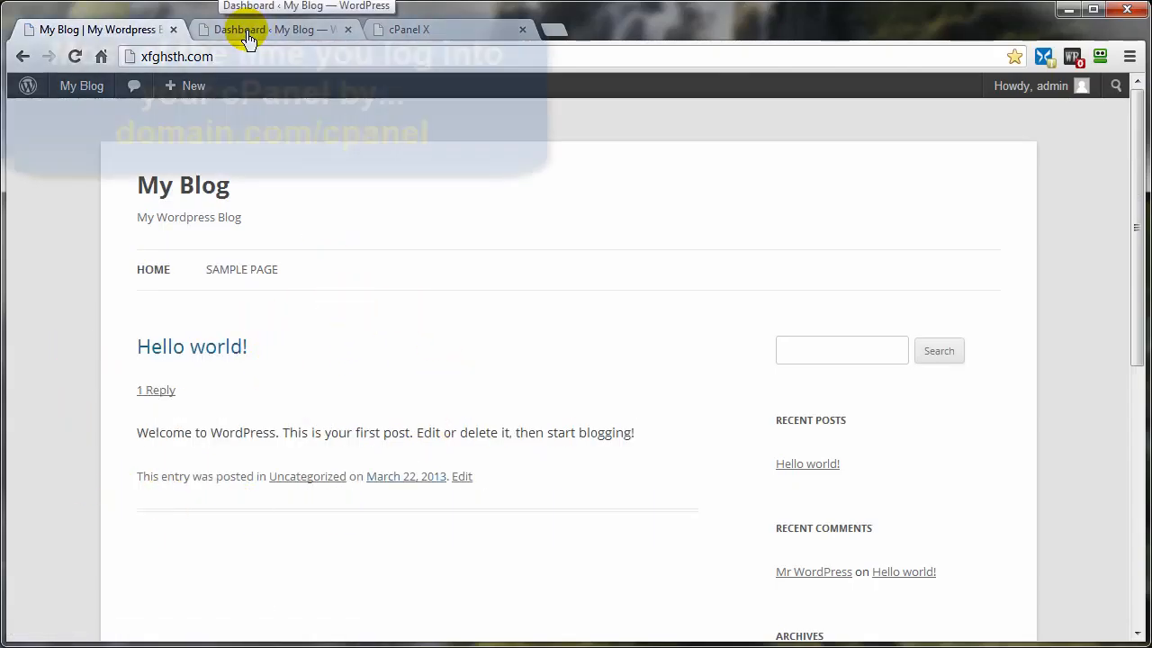
# Switch to cPanel, find its Databases section and start the five-minute countdown timer
pyautogui.click(490, 32)
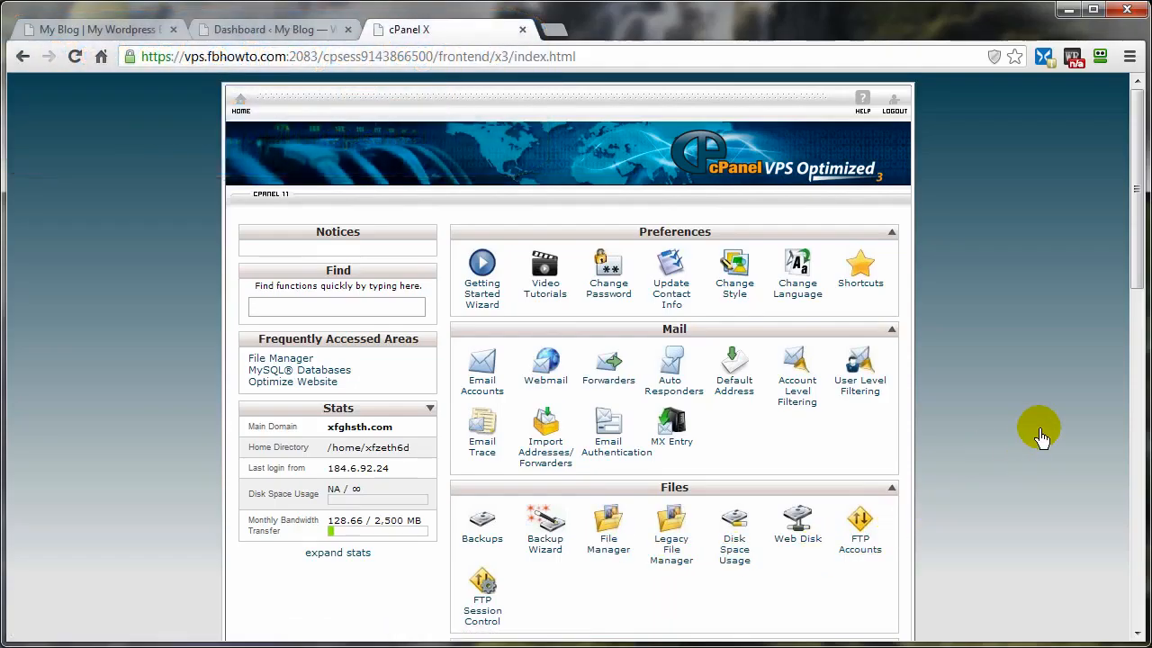
pyautogui.scroll(-6, 1039, 437)
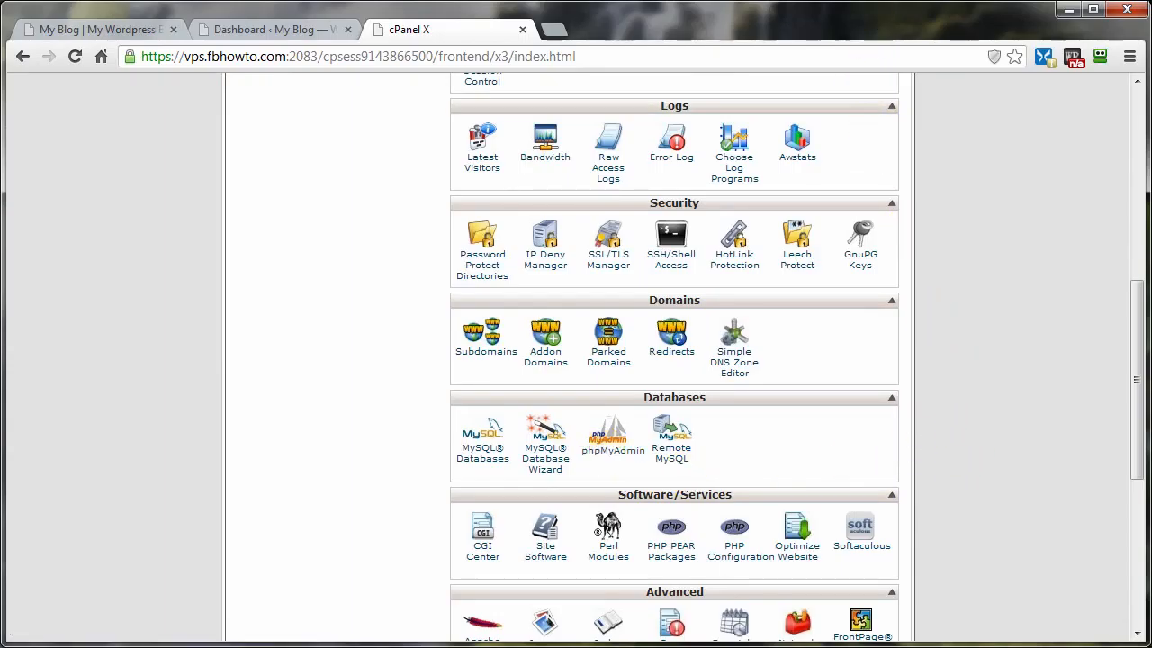
pyautogui.moveTo(893, 2); pyautogui.dragTo(1018, 56)
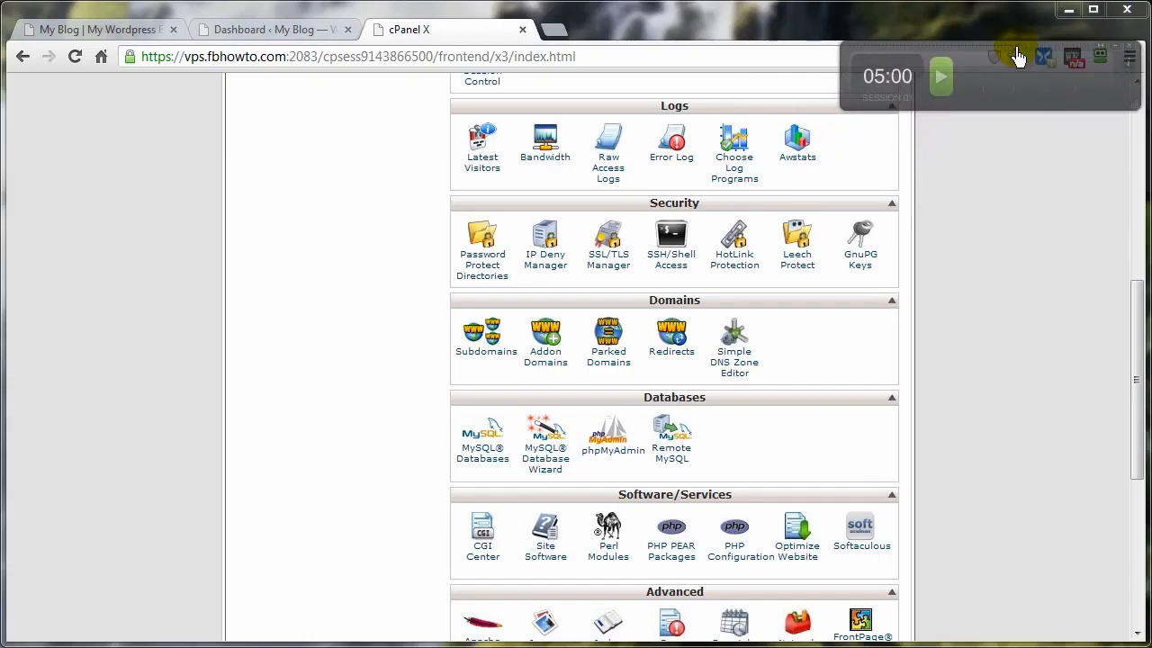
pyautogui.click(942, 82)
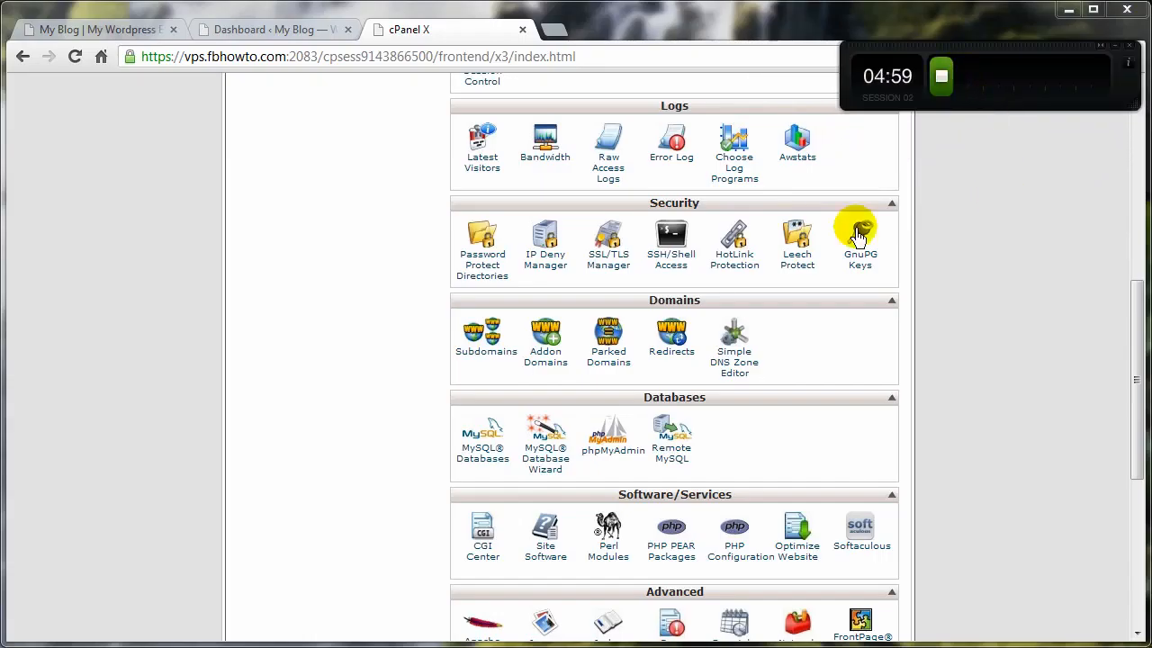
# Open the _wp296 database in phpMyAdmin and export it with the Quick method in SQL format
pyautogui.click(615, 455)
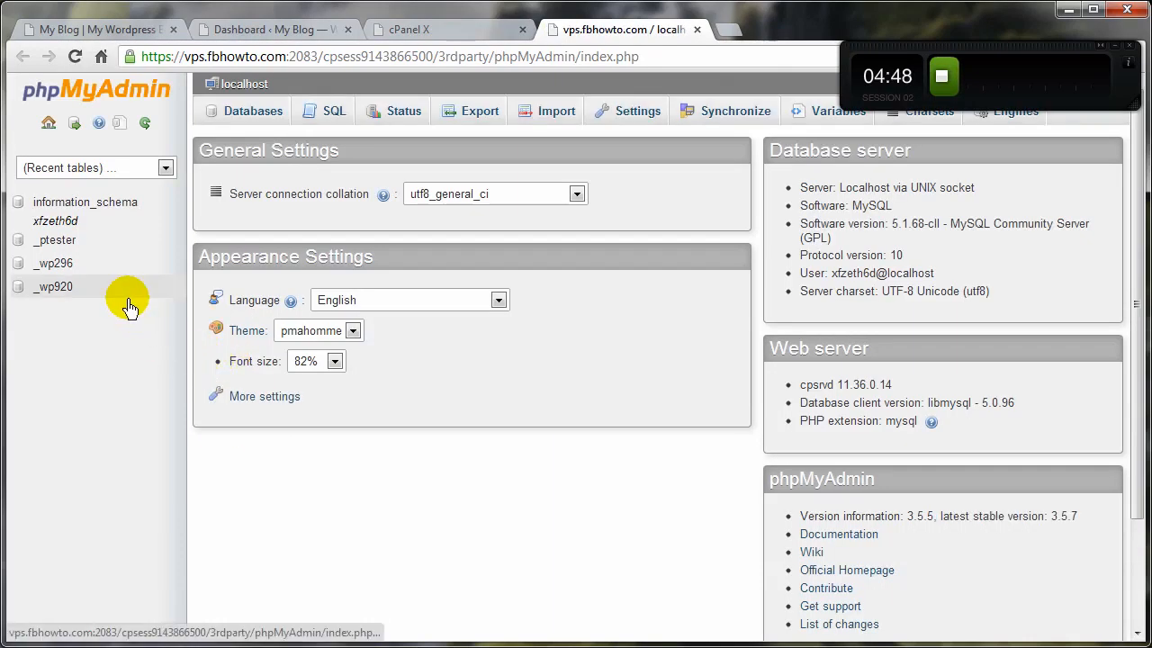
pyautogui.click(82, 270)
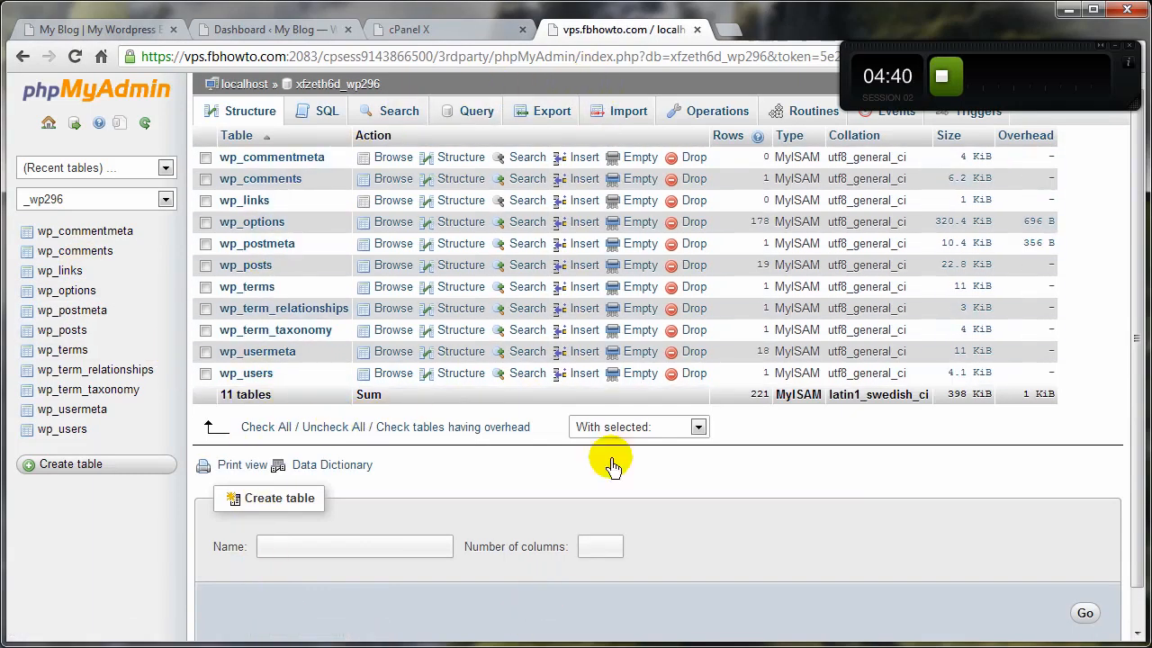
pyautogui.click(539, 115)
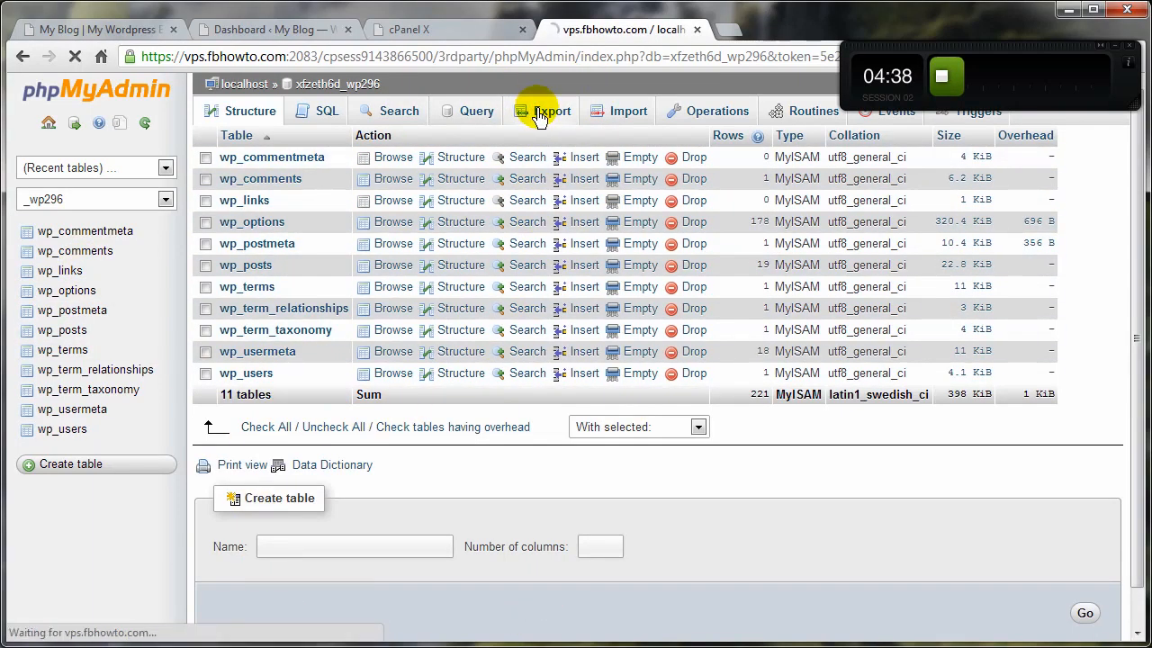
pyautogui.click(233, 414)
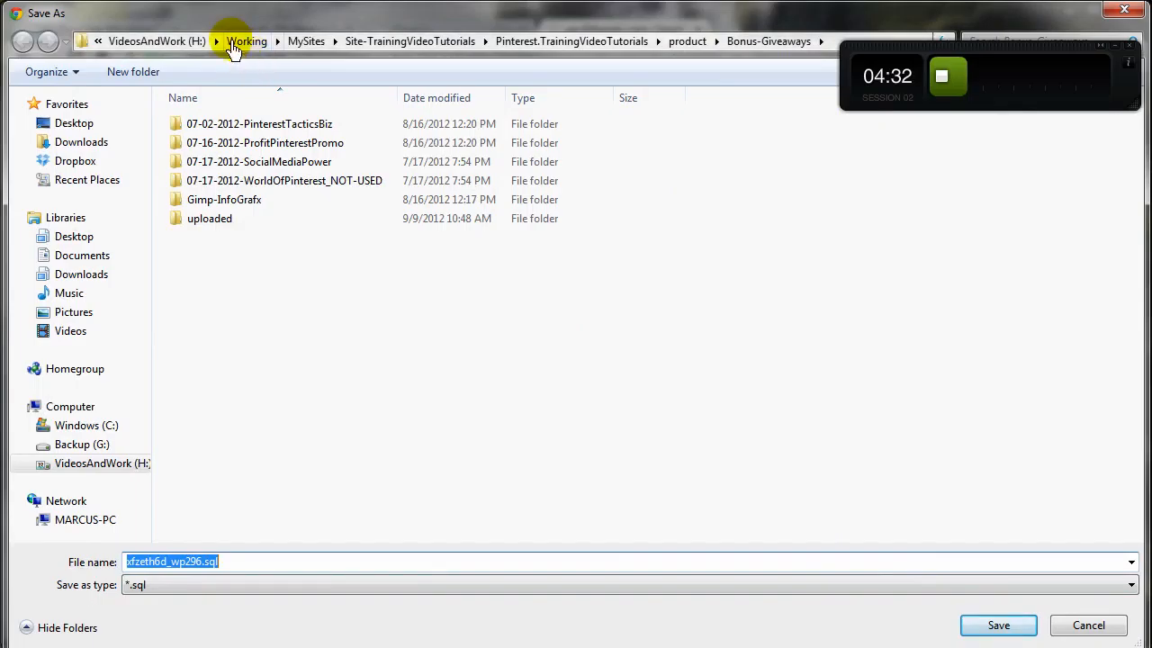
# Save the exported file xfzeth6d_wp296.sql in the DeleteAfterUpload folder on the Desktop
pyautogui.click(63, 123)
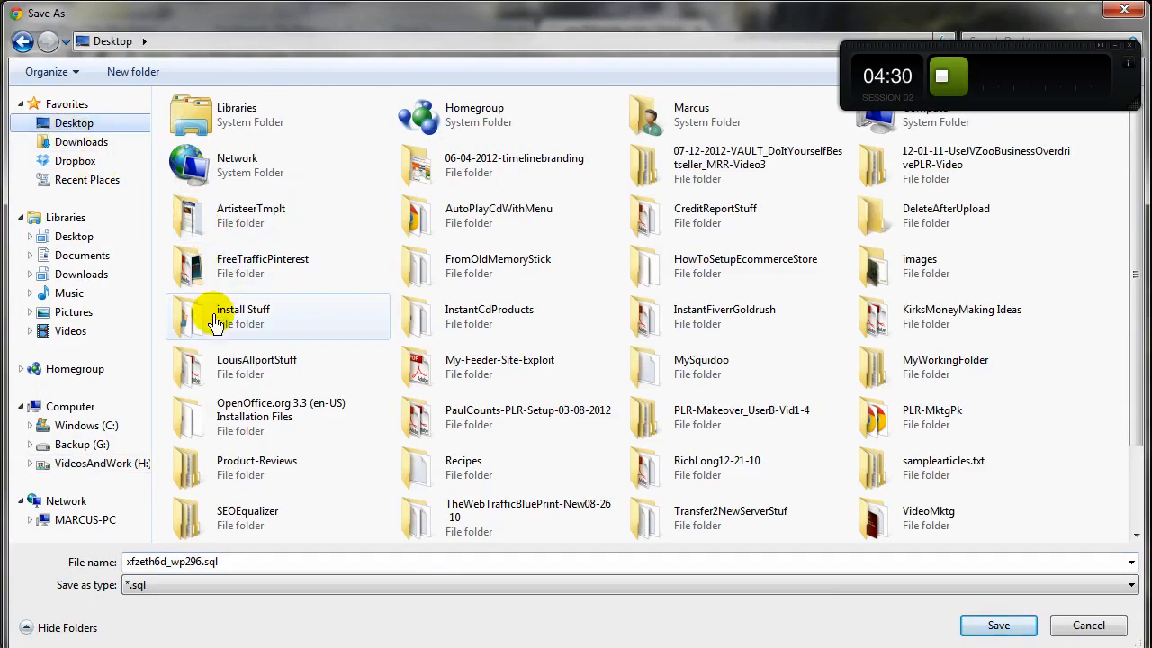
pyautogui.doubleClick(929, 225)
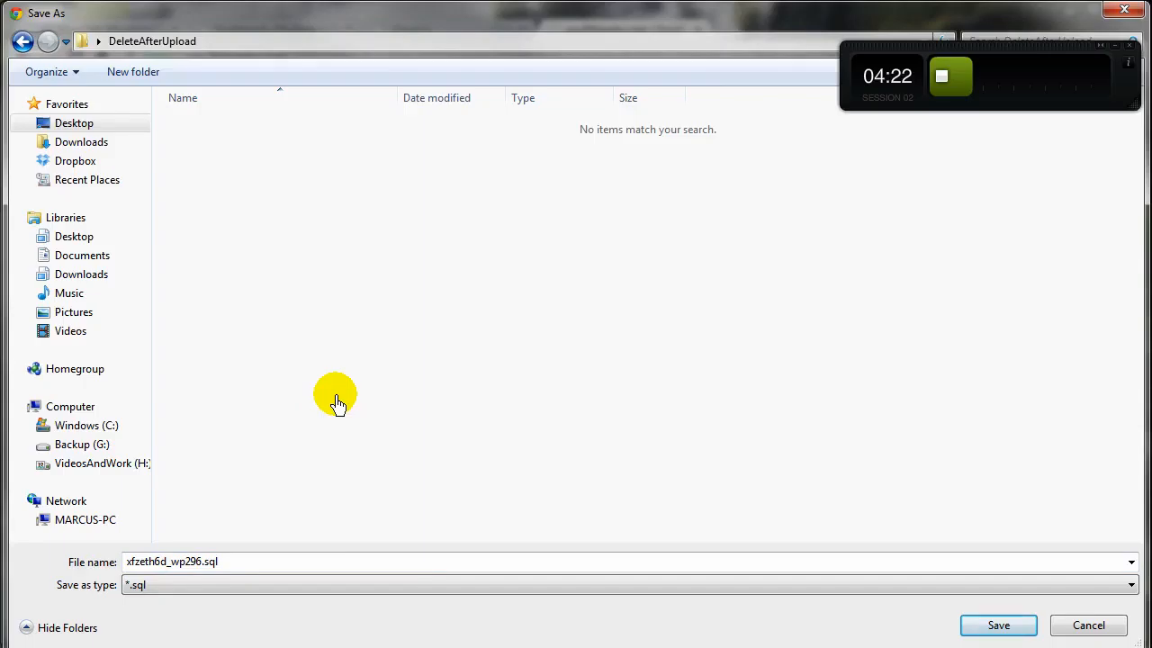
pyautogui.click(998, 626)
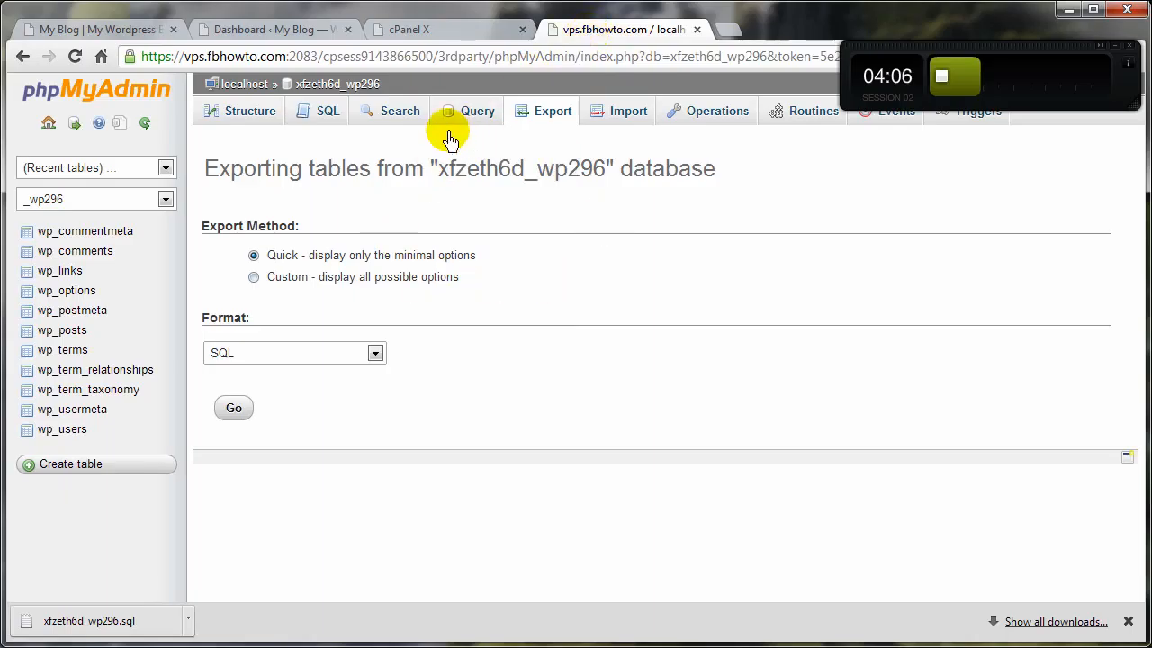
# Return to cPanel and open the site's public_html folder in File Manager
pyautogui.click(306, 84)
pyautogui.click(437, 30)
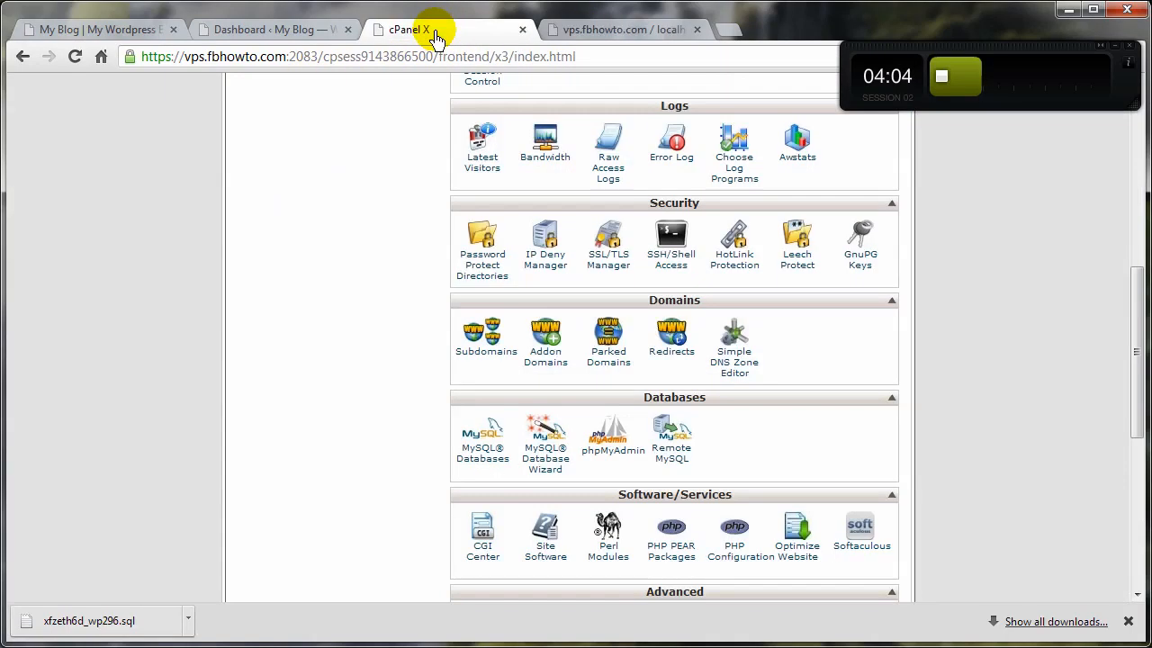
pyautogui.scroll(10, 349, 353)
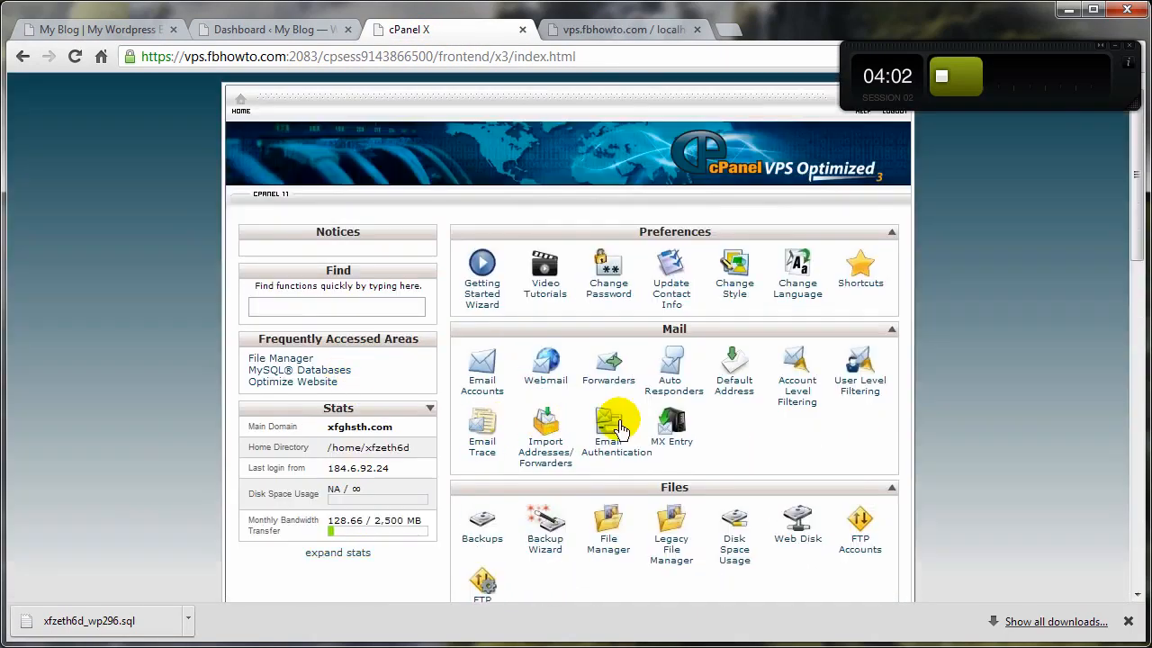
pyautogui.click(609, 548)
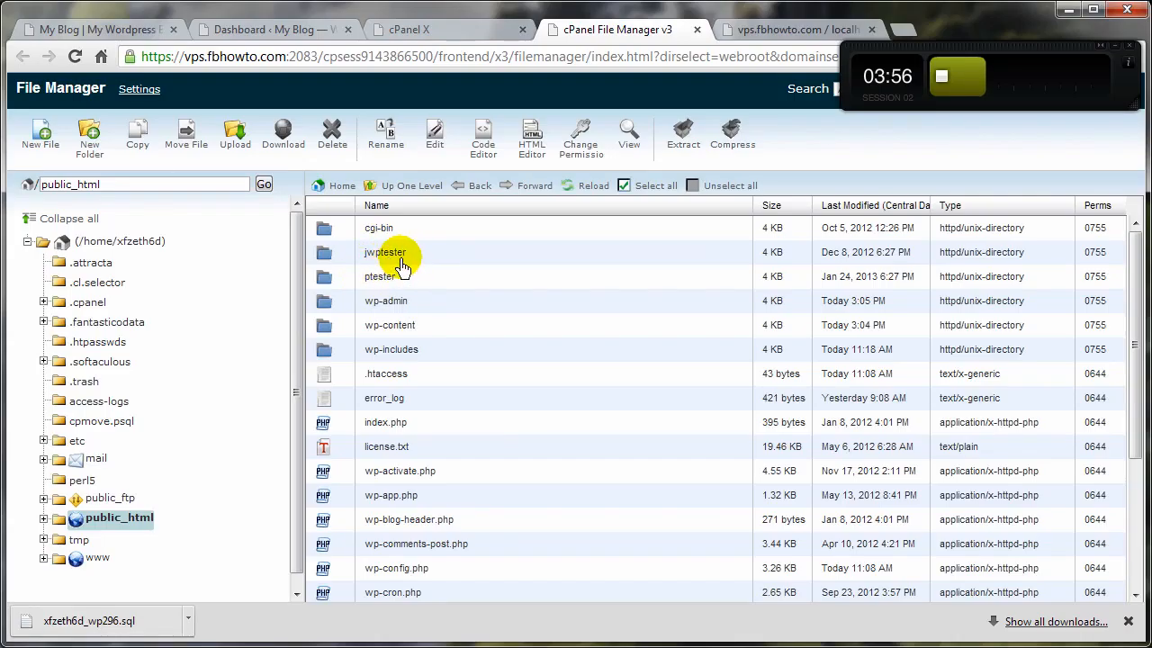
# Compress the items from wp-admin through xmlrpc.php into the archive /public_html/03-23-2013.zip and dismiss the compression results
pyautogui.click(345, 306)
pyautogui.scroll(-3, 345, 306)
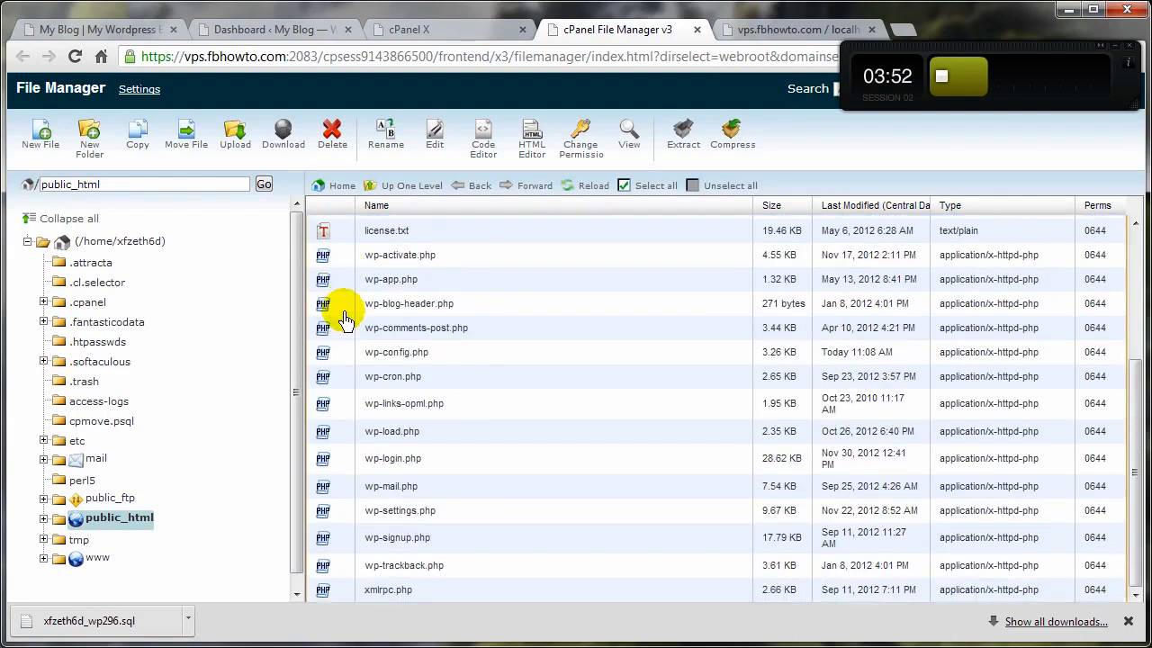
pyautogui.keyDown('shift'); pyautogui.click(342, 591); pyautogui.keyUp('shift')
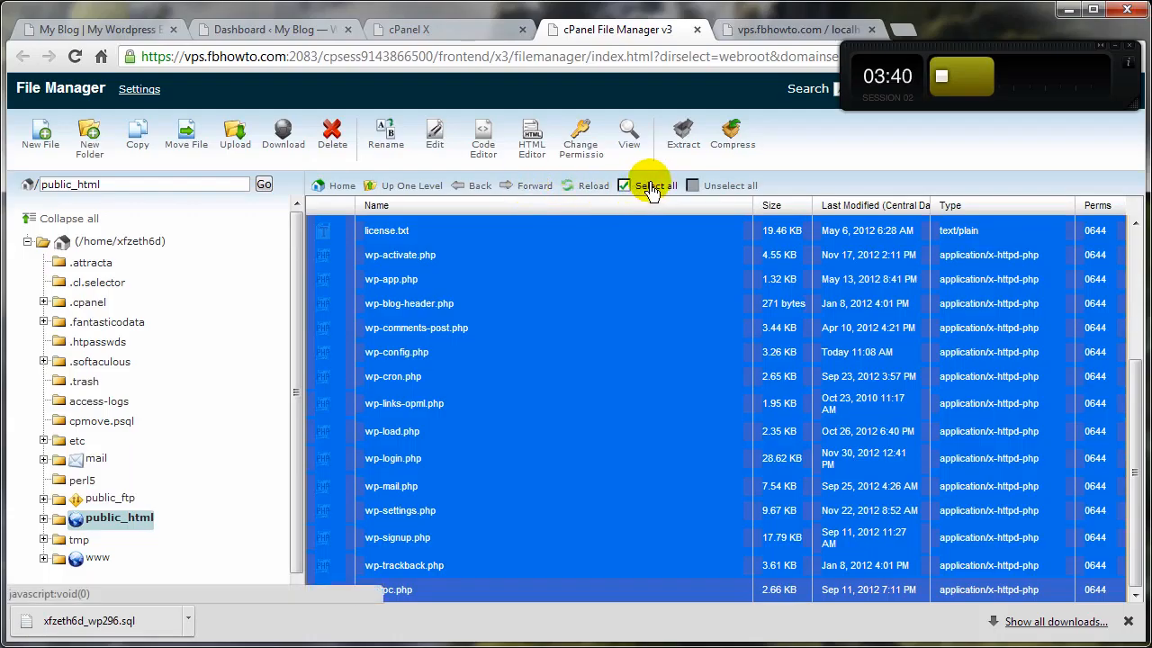
pyautogui.click(719, 133)
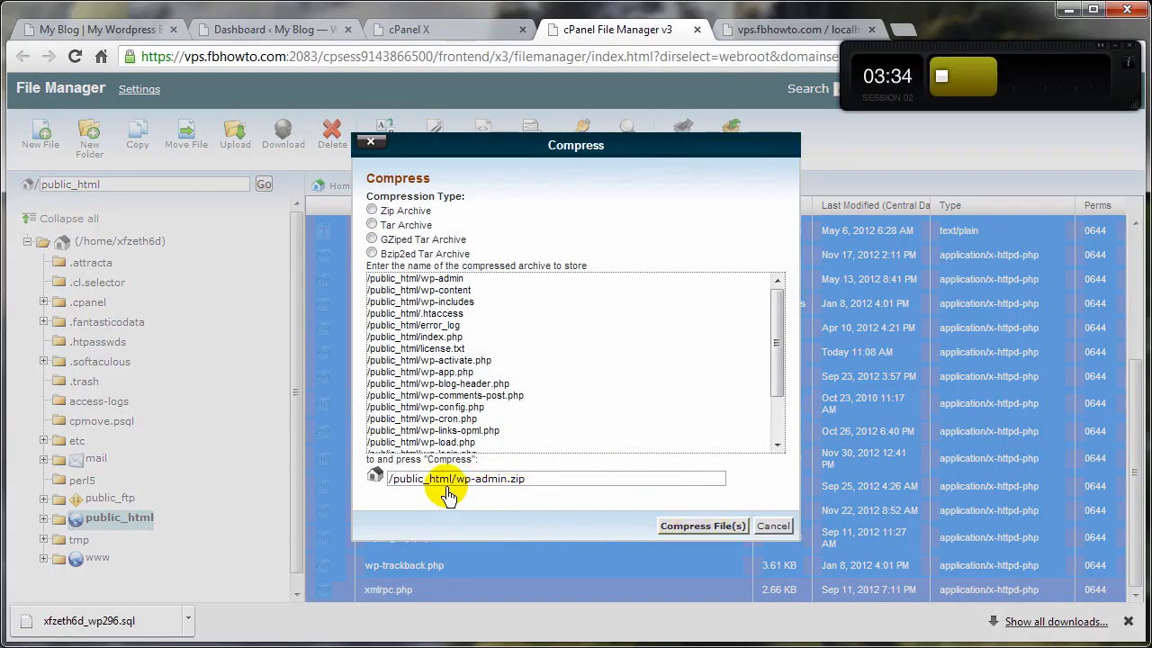
pyautogui.moveTo(458, 485); pyautogui.dragTo(507, 488)
pyautogui.write('03')
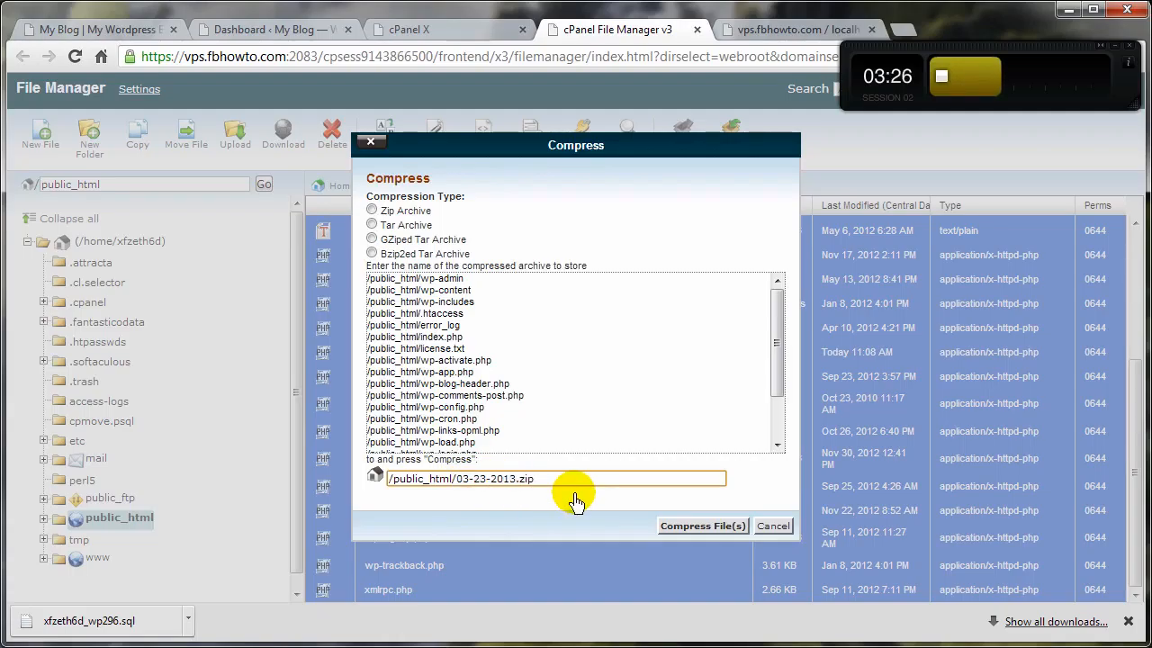
pyautogui.click(691, 525)
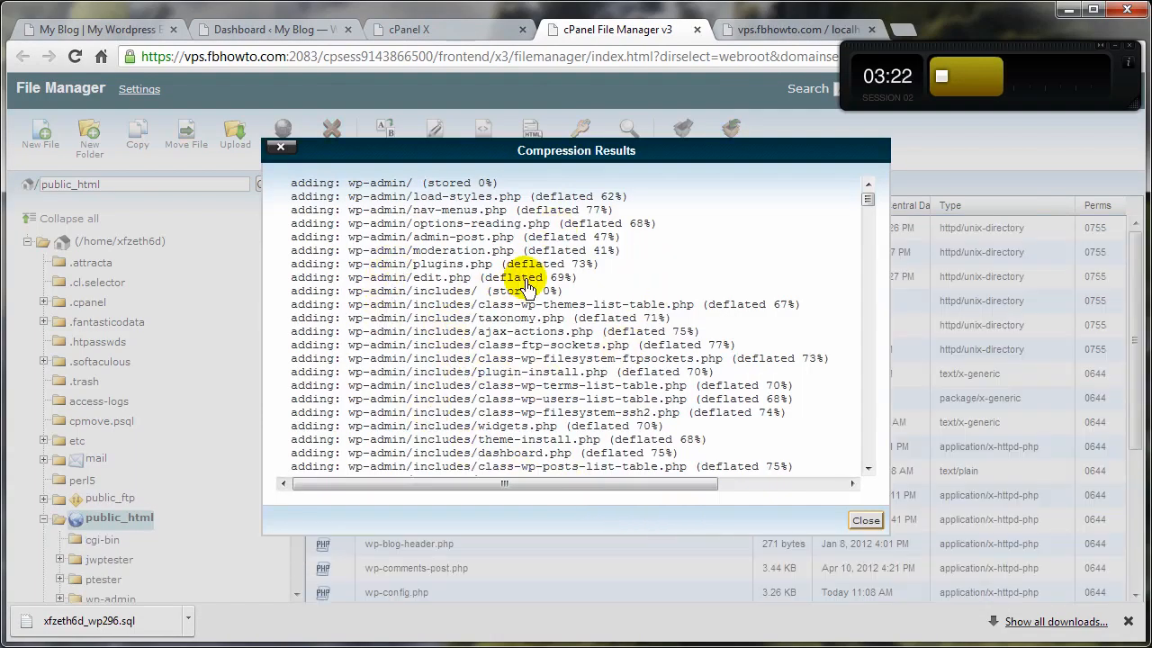
pyautogui.click(863, 522)
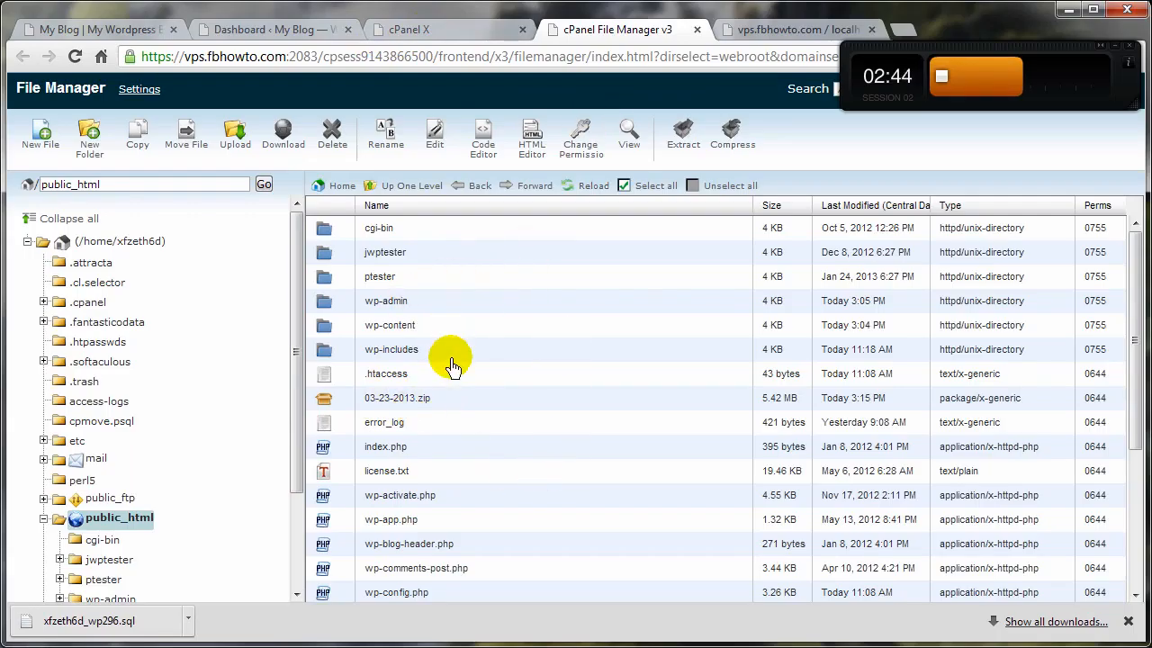
pyautogui.click(101, 33)
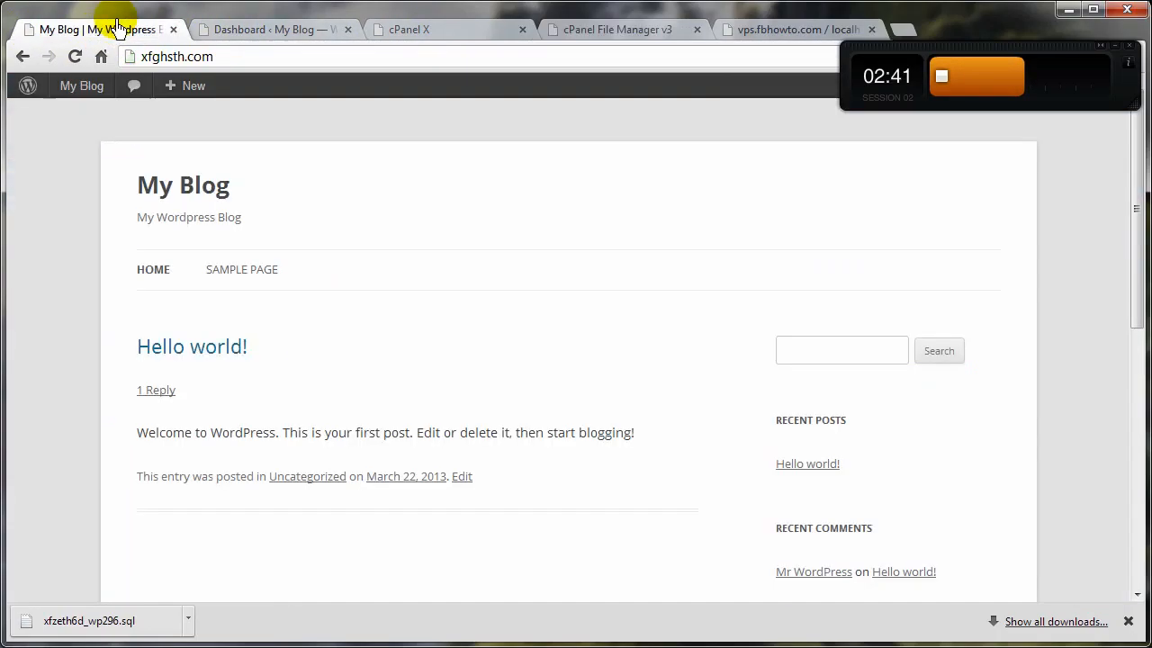
pyautogui.click(263, 36)
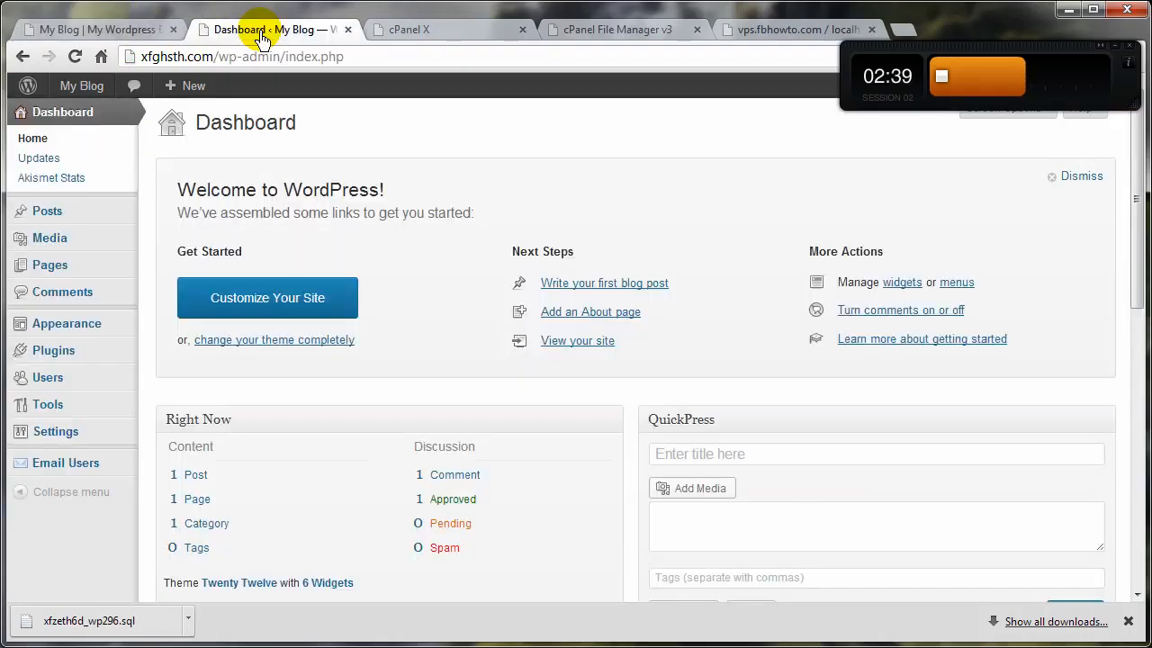
pyautogui.click(438, 32)
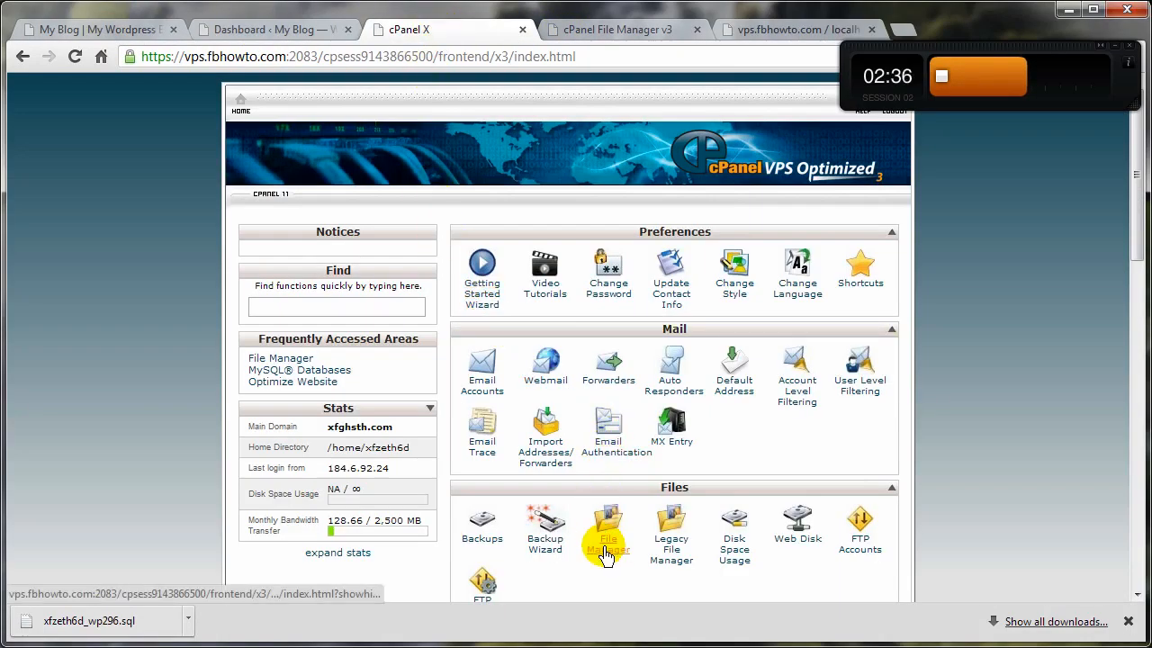
# Open wp-config.php from public_html in File Manager's Code Editor with utf-8 encoding
pyautogui.click(585, 31)
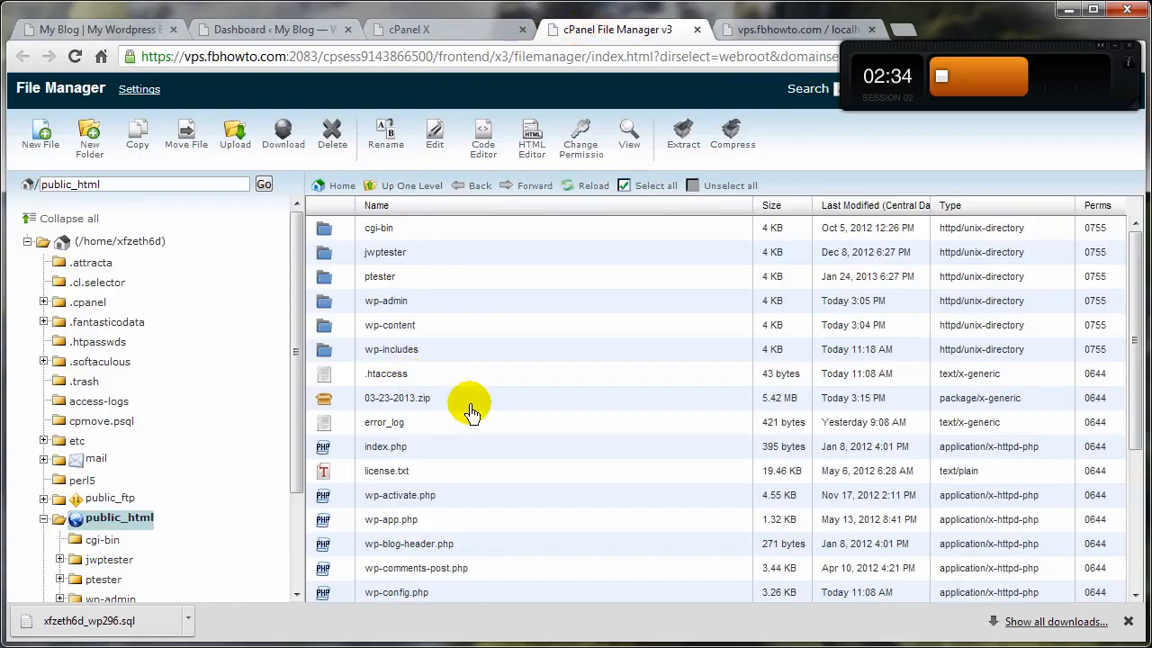
pyautogui.scroll(-2, 464, 430)
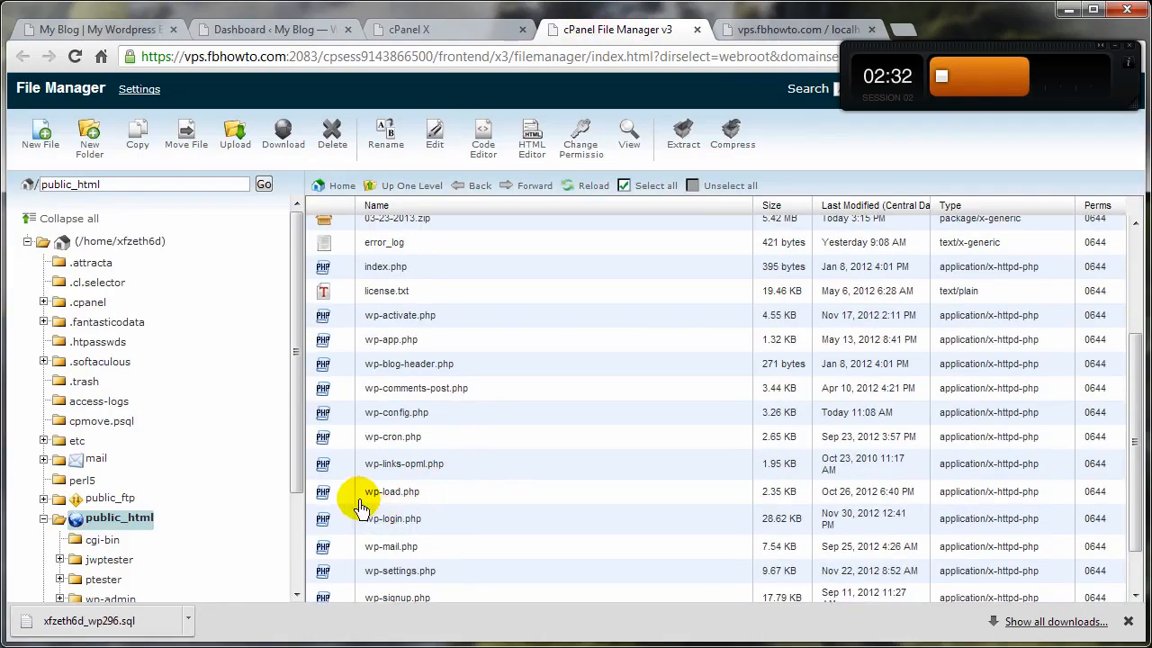
pyautogui.click(345, 416)
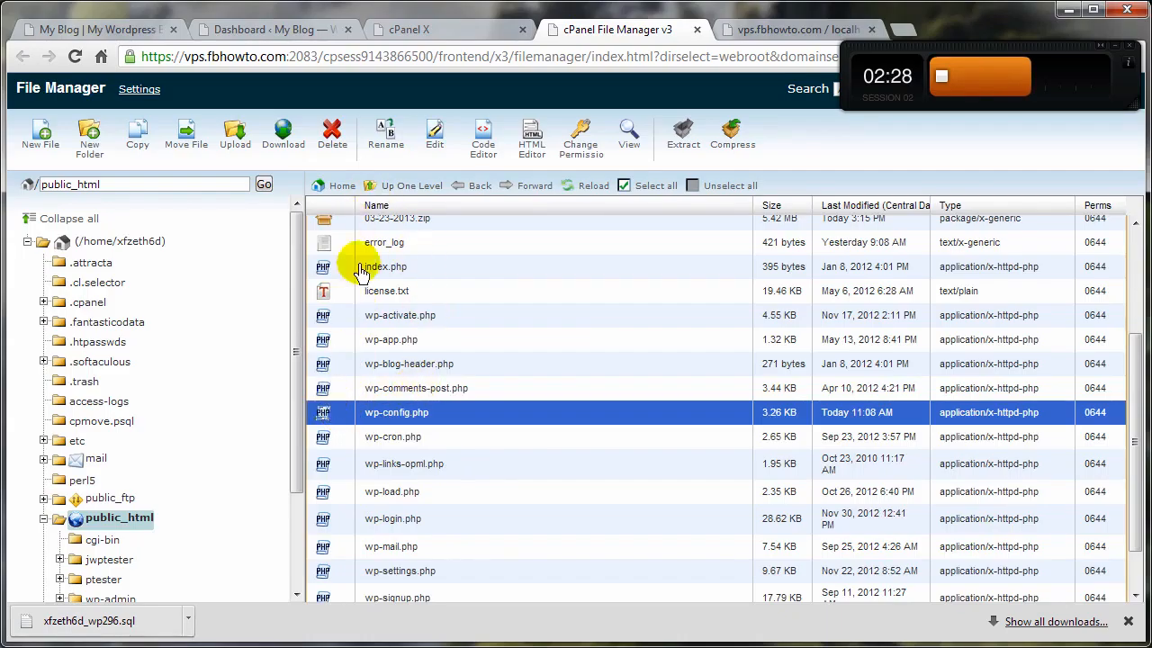
pyautogui.click(478, 151)
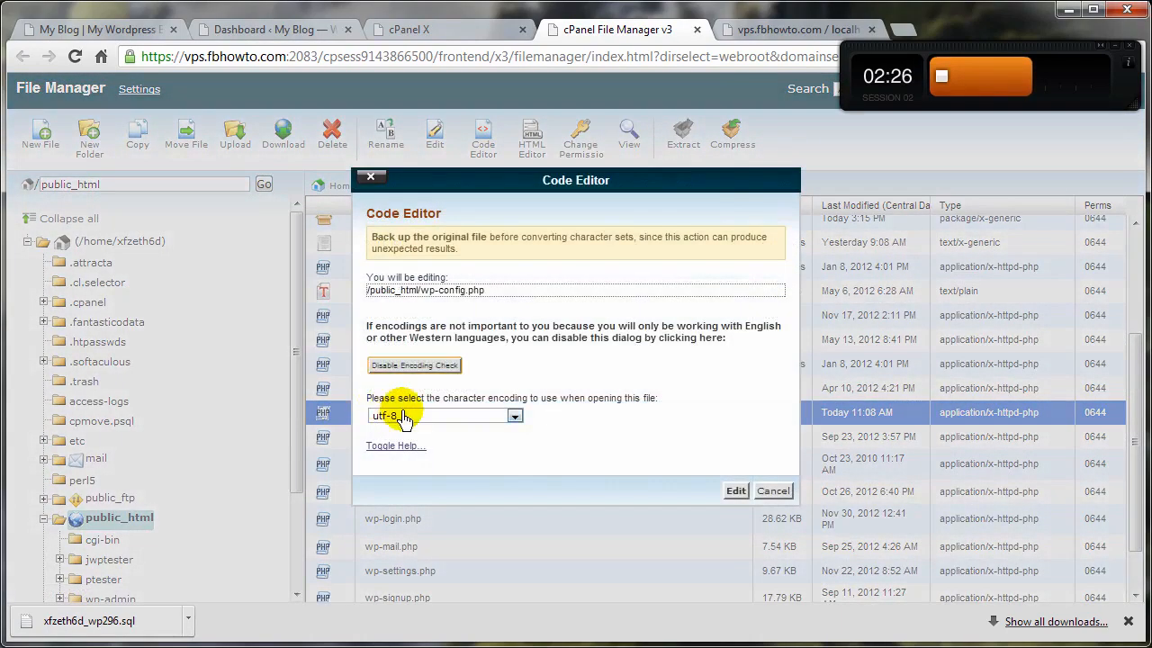
pyautogui.click(734, 491)
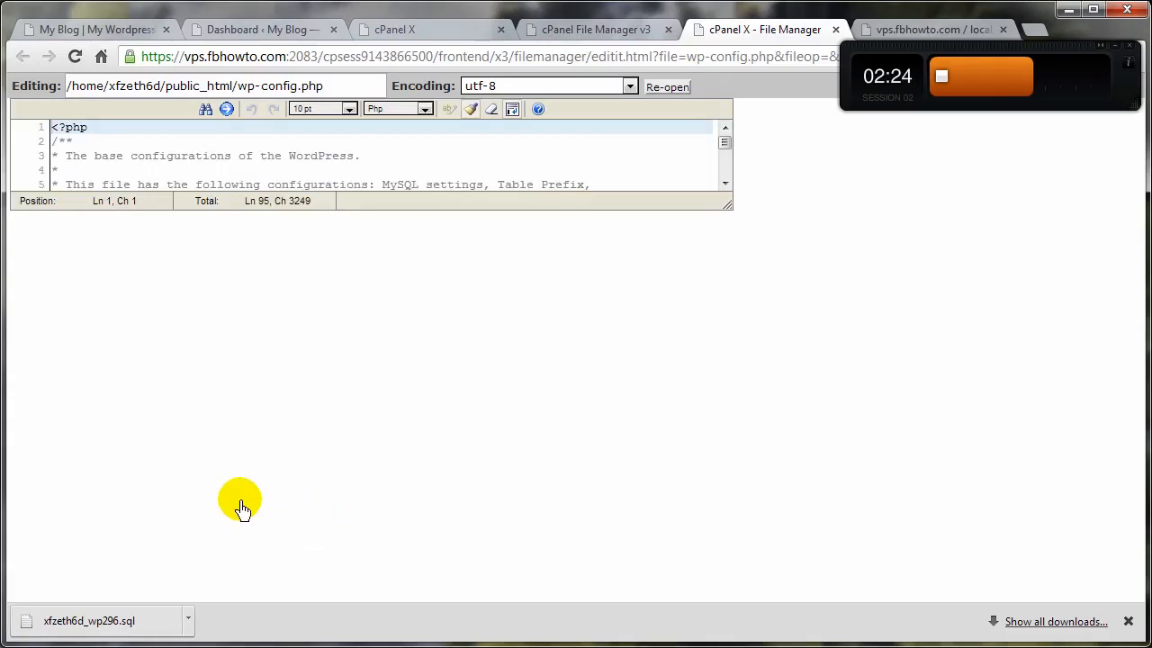
# Remove the database username definition on line 22 of wp-config.php, leaving only "de", save the changes and close the editor
pyautogui.moveTo(53, 429); pyautogui.dragTo(475, 429)
pyautogui.press('Delete')
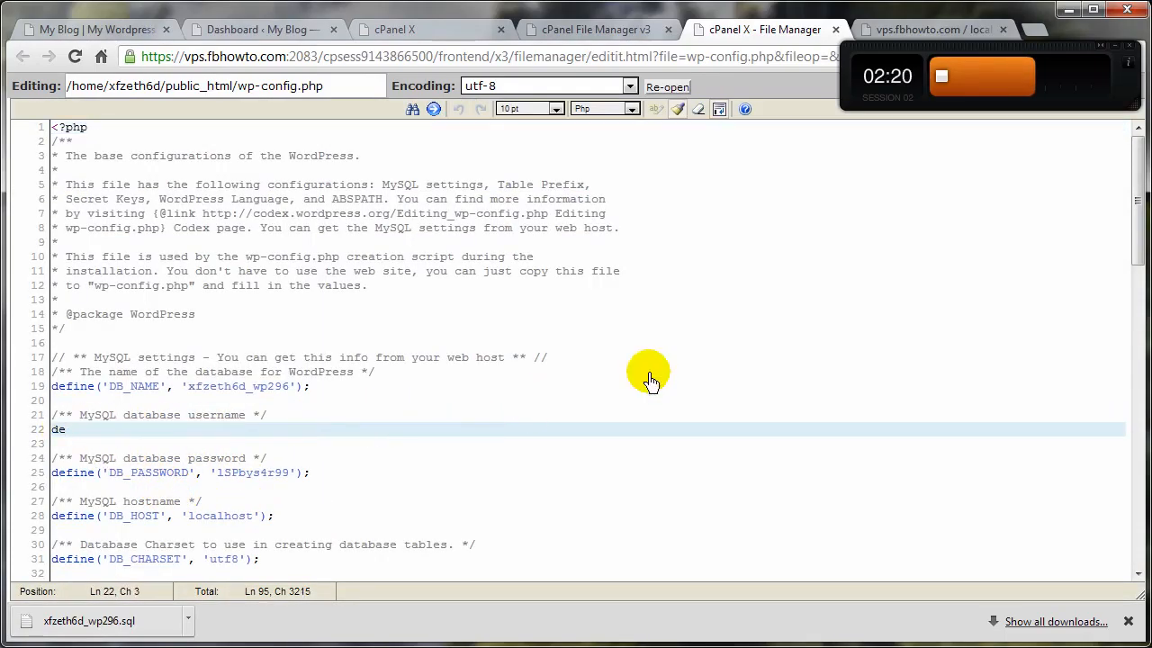
pyautogui.moveTo(1047, 45); pyautogui.dragTo(1024, 10)
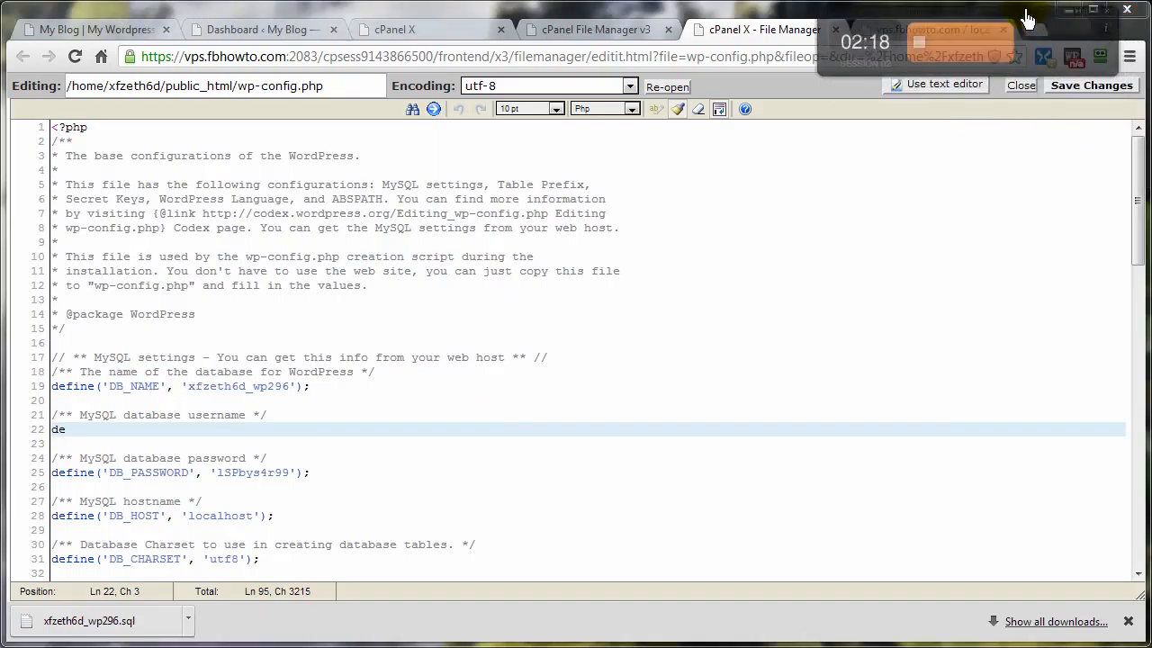
pyautogui.click(1095, 89)
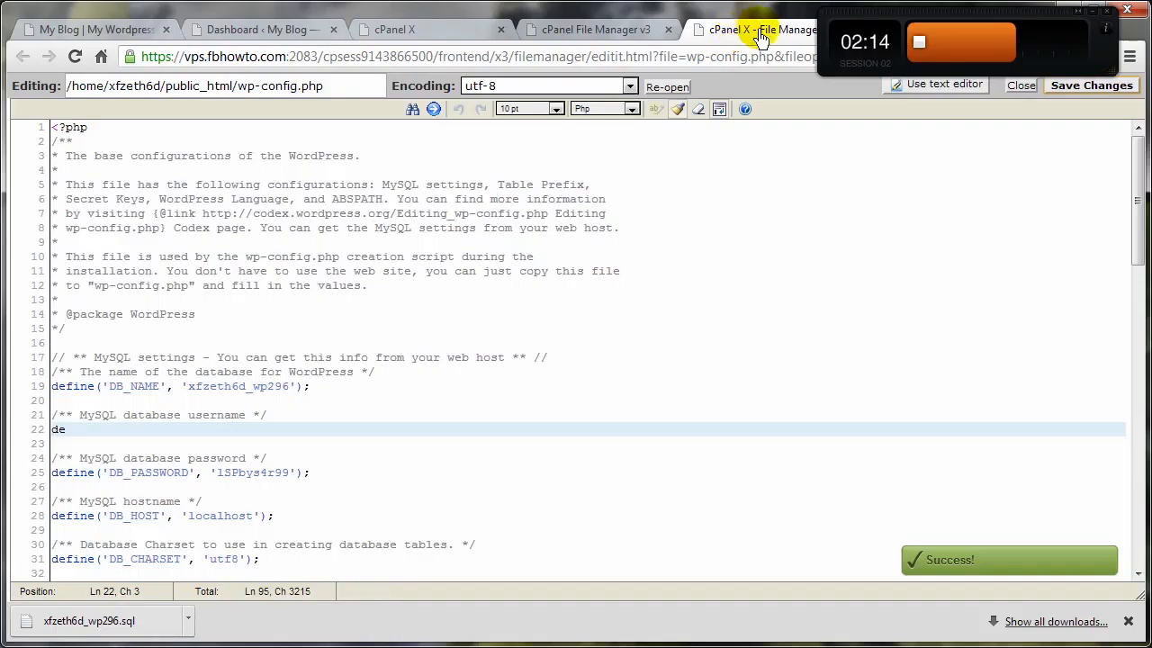
pyautogui.moveTo(846, 20); pyautogui.dragTo(883, 71)
pyautogui.click(836, 30)
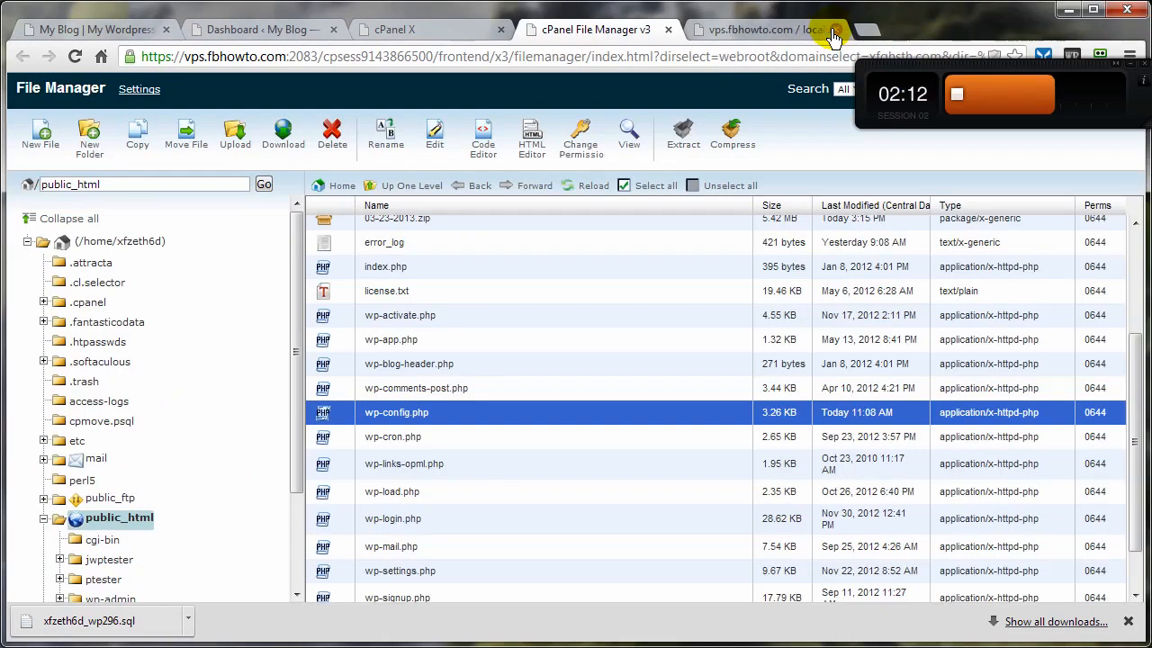
# Reload the xfghsth.com front page to check how the site responds to the damaged wp-config.php
pyautogui.click(108, 30)
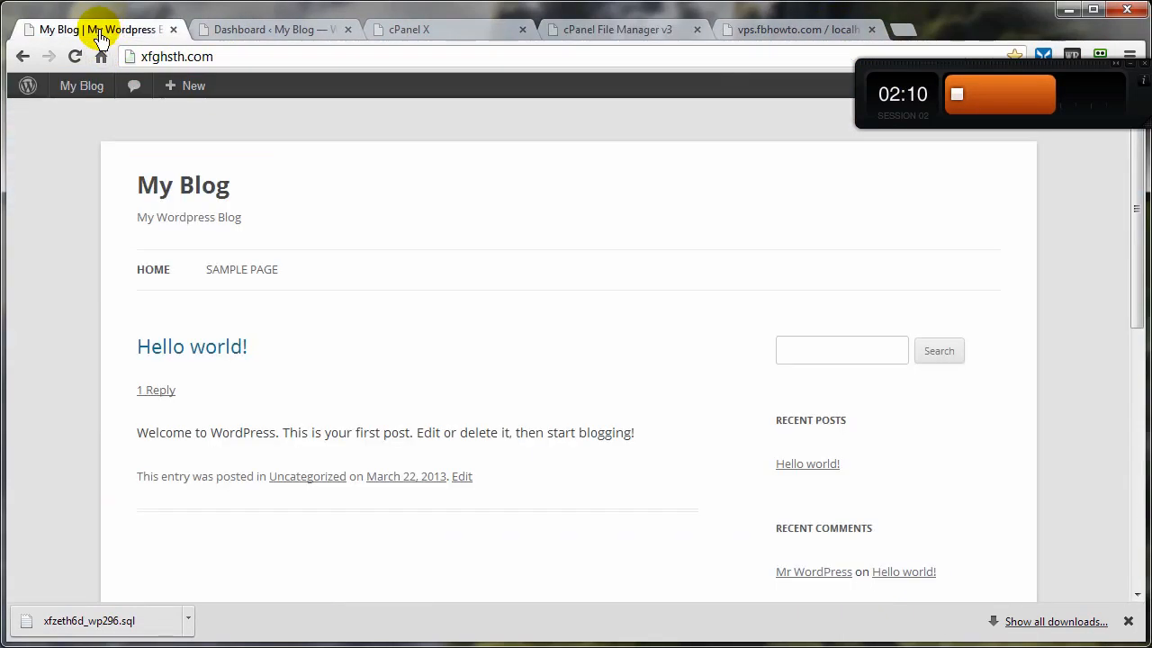
pyautogui.moveTo(45, 86)
pyautogui.click(74, 55)
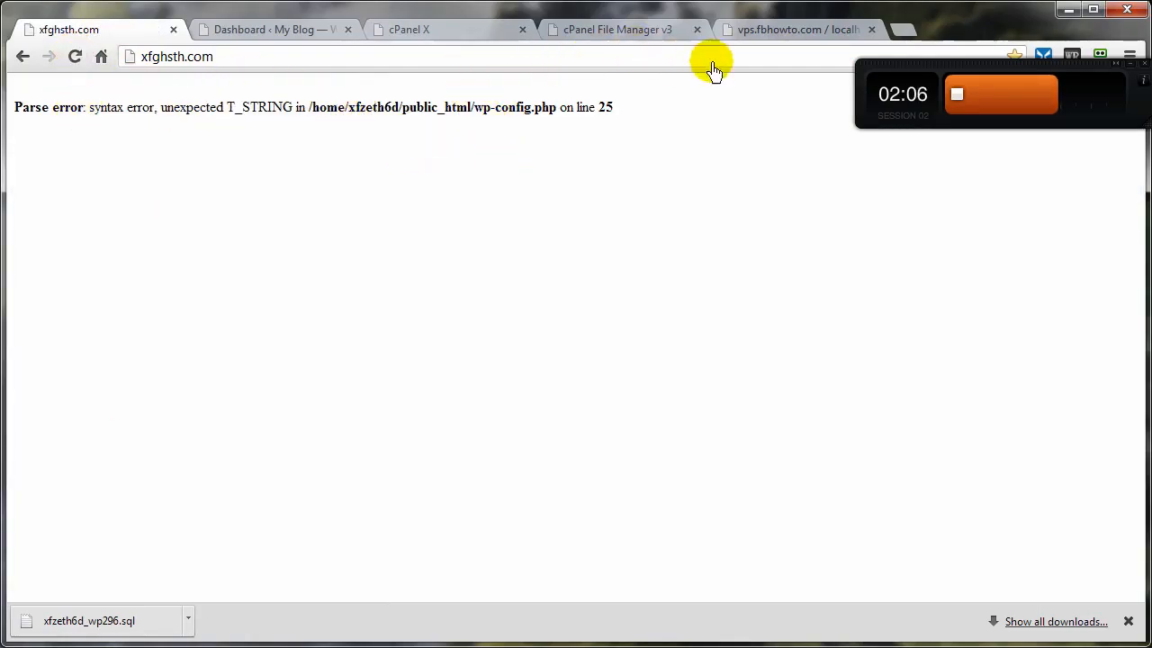
# In phpMyAdmin, drop all tables from the xfzeth6d_wp296 database and reload the database's structure
pyautogui.click(771, 36)
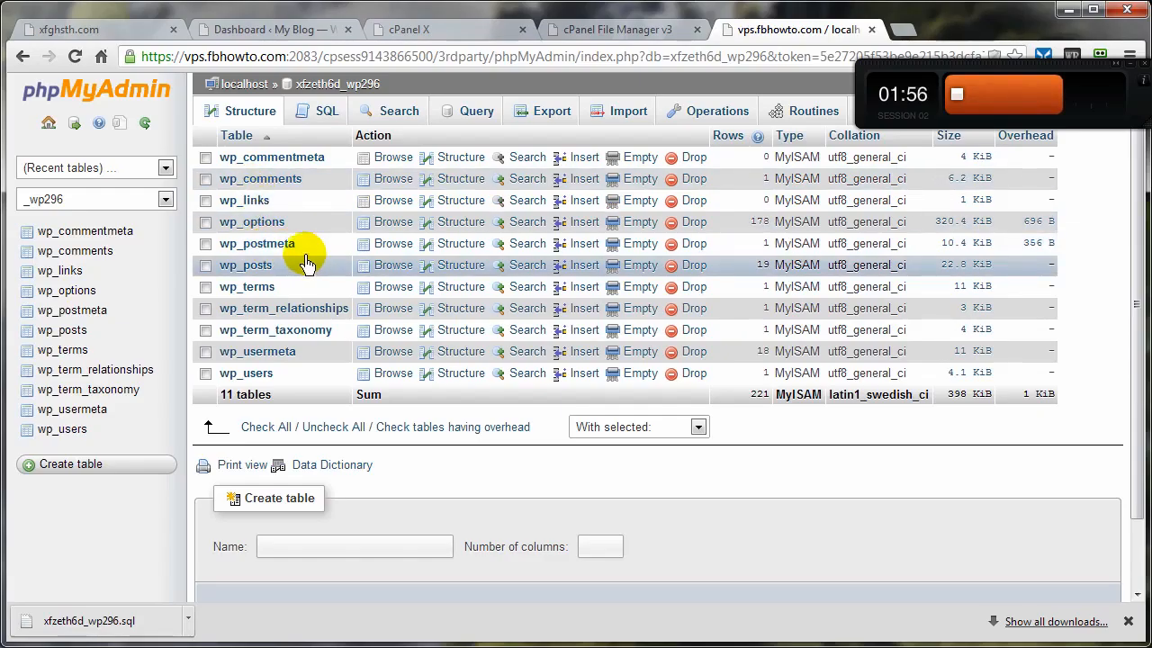
pyautogui.click(261, 430)
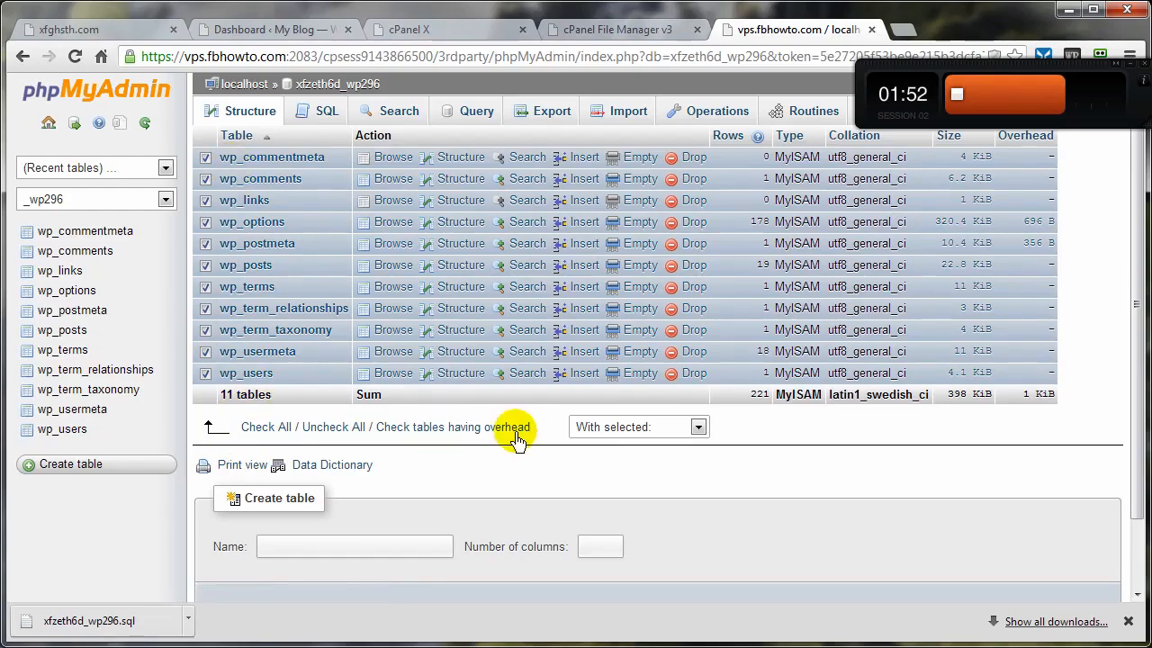
pyautogui.click(698, 426)
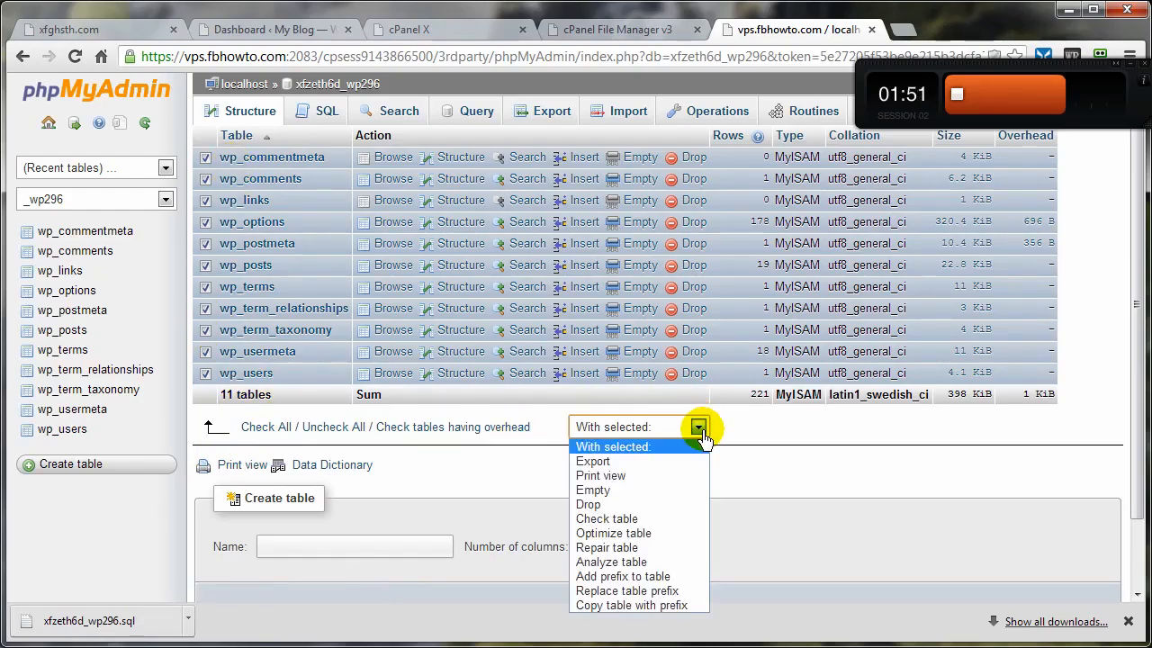
pyautogui.click(603, 506)
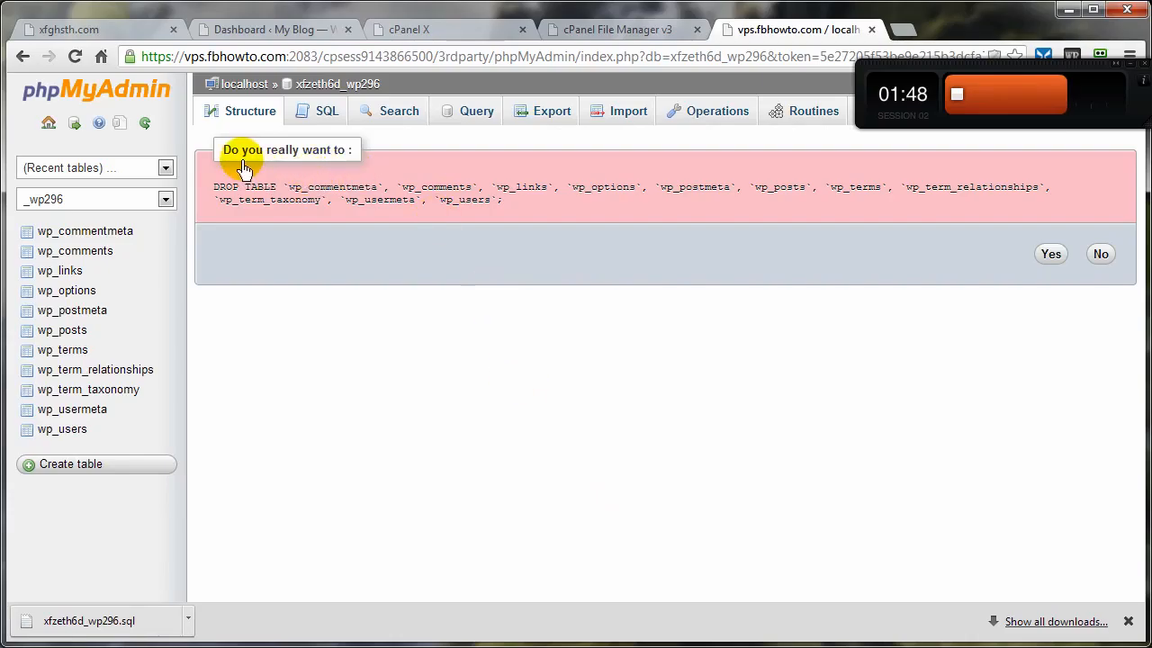
pyautogui.click(1051, 256)
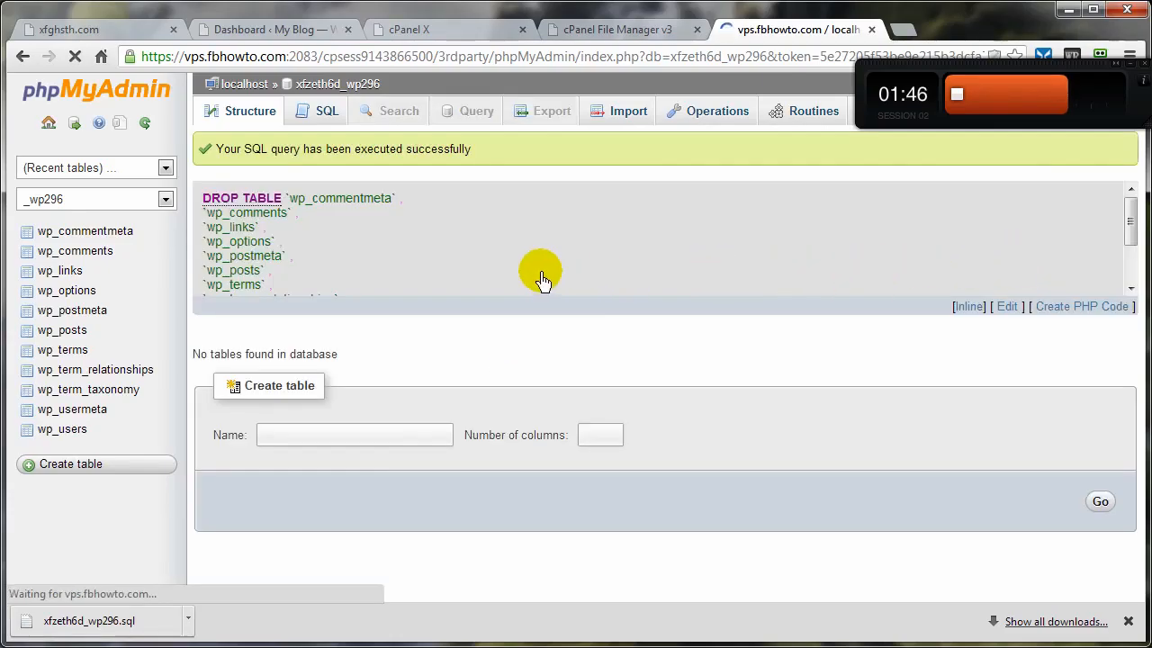
pyautogui.click(311, 83)
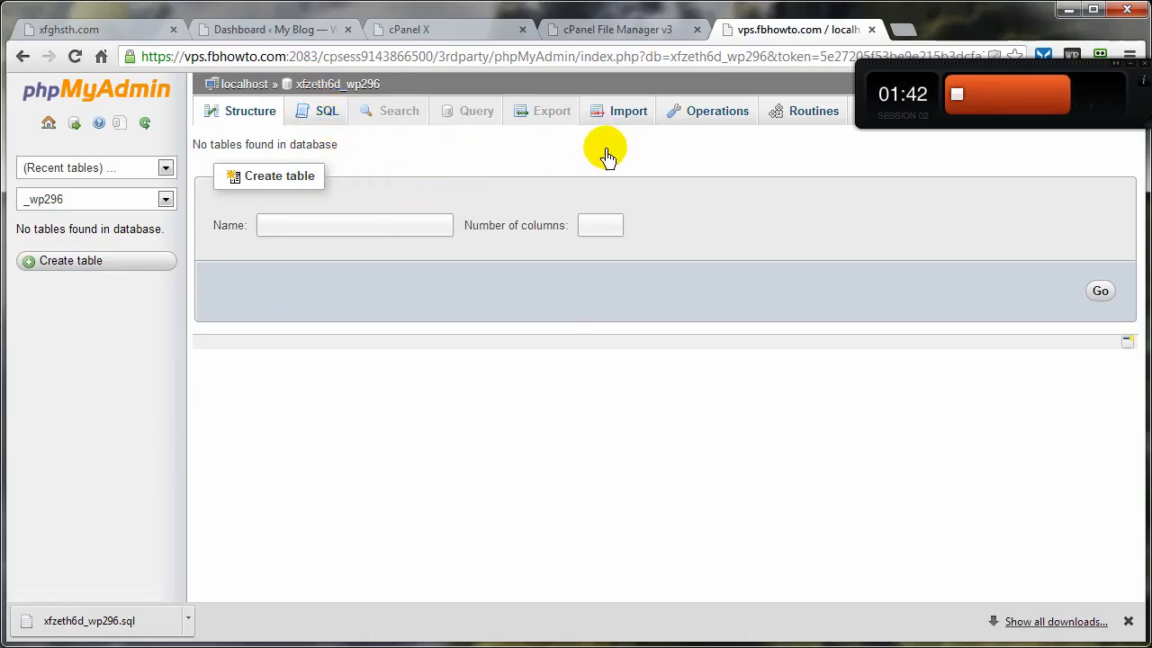
# Import the backup file xfzeth6d_wp296.sql into the emptied database as utf-8 SQL and view the database's table structure
pyautogui.click(619, 119)
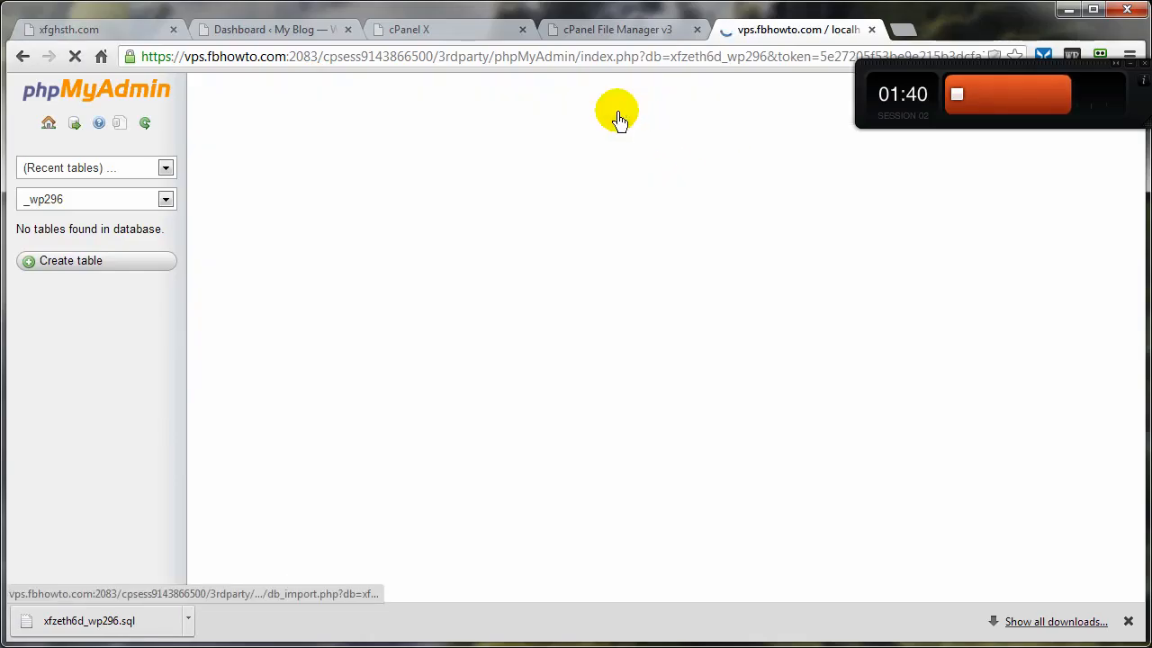
pyautogui.click(360, 303)
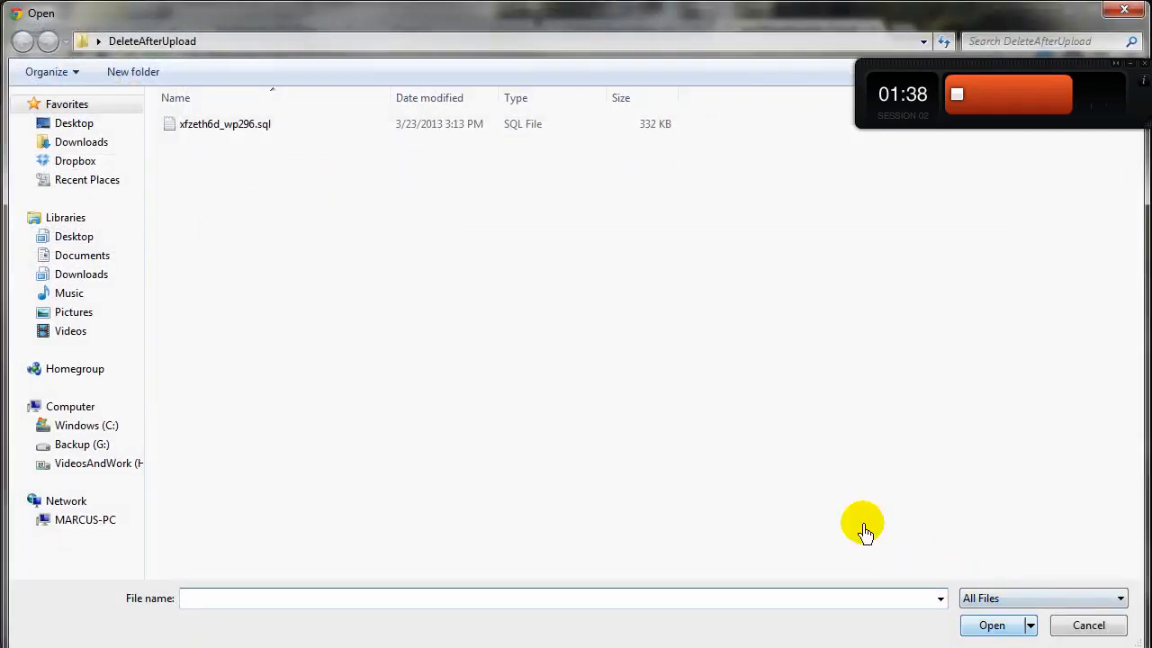
pyautogui.doubleClick(194, 125)
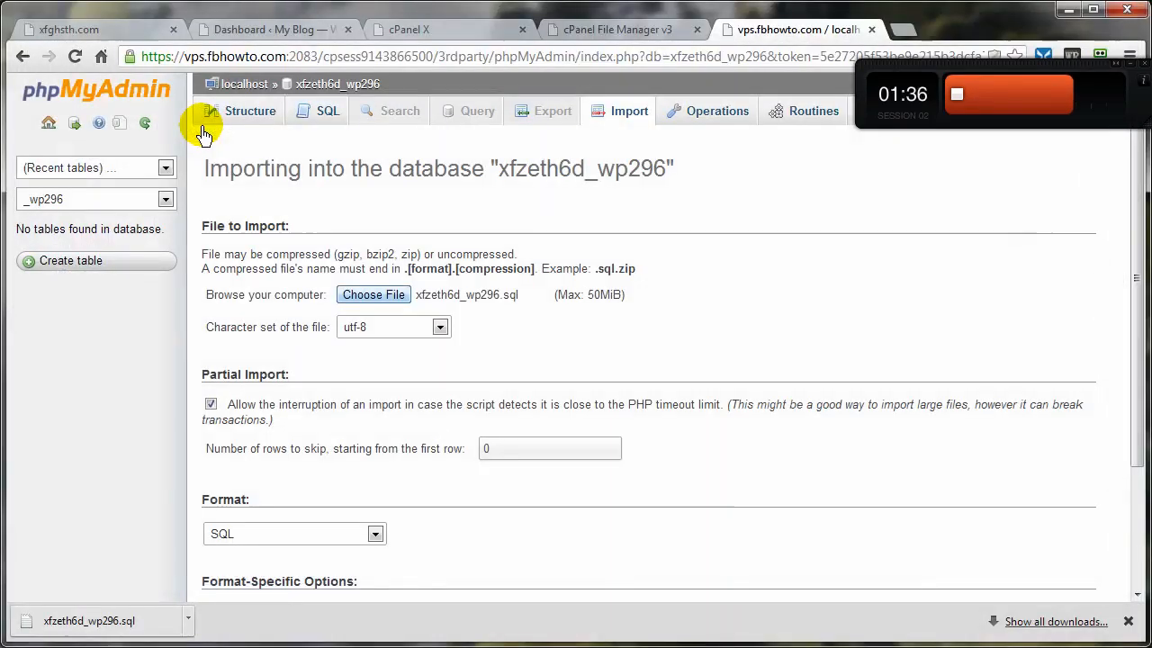
pyautogui.scroll(-3, 378, 491)
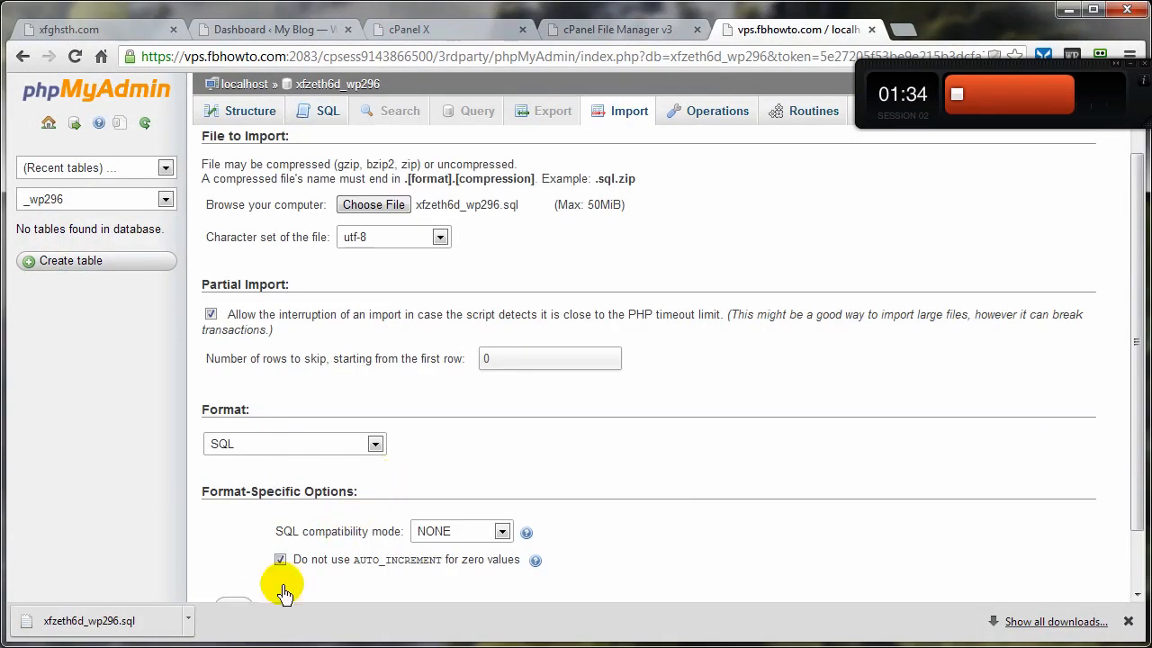
pyautogui.click(234, 534)
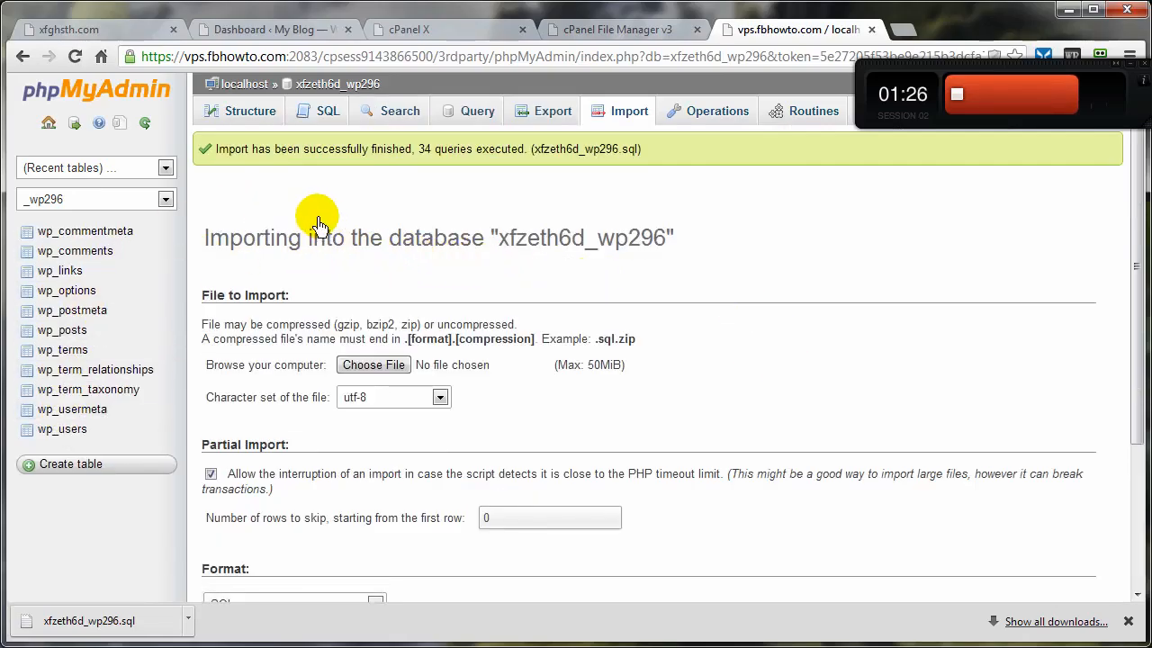
pyautogui.click(340, 90)
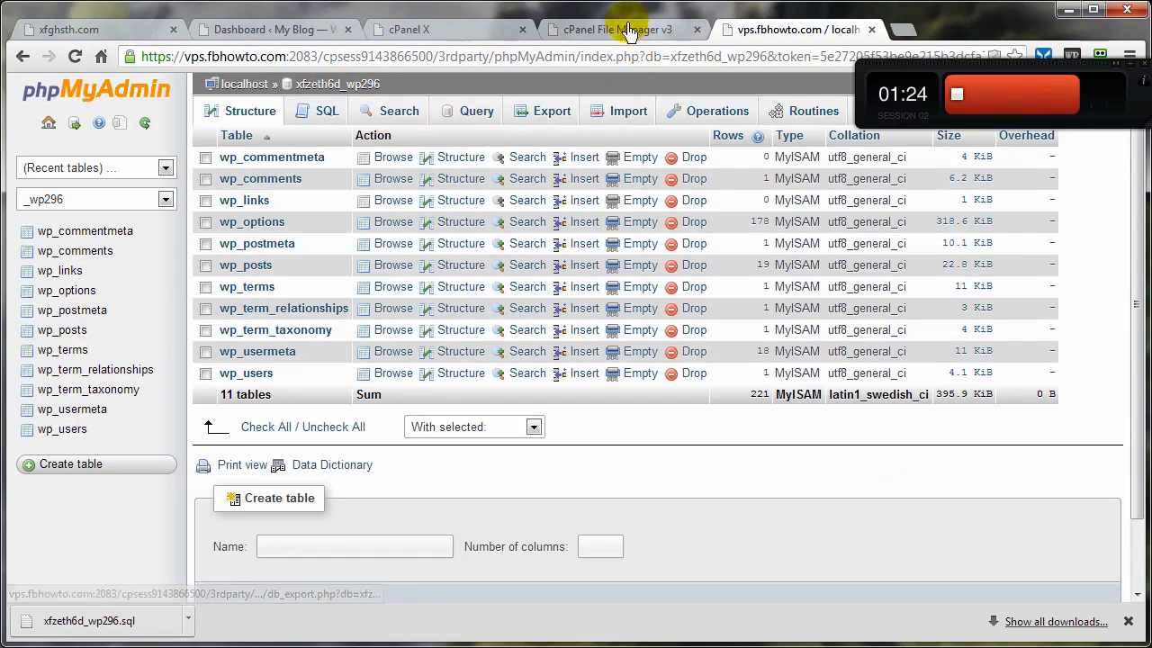
# In File Manager, extract 03-23-2013.zip into /public_html and dismiss the extraction results
pyautogui.click(450, 30)
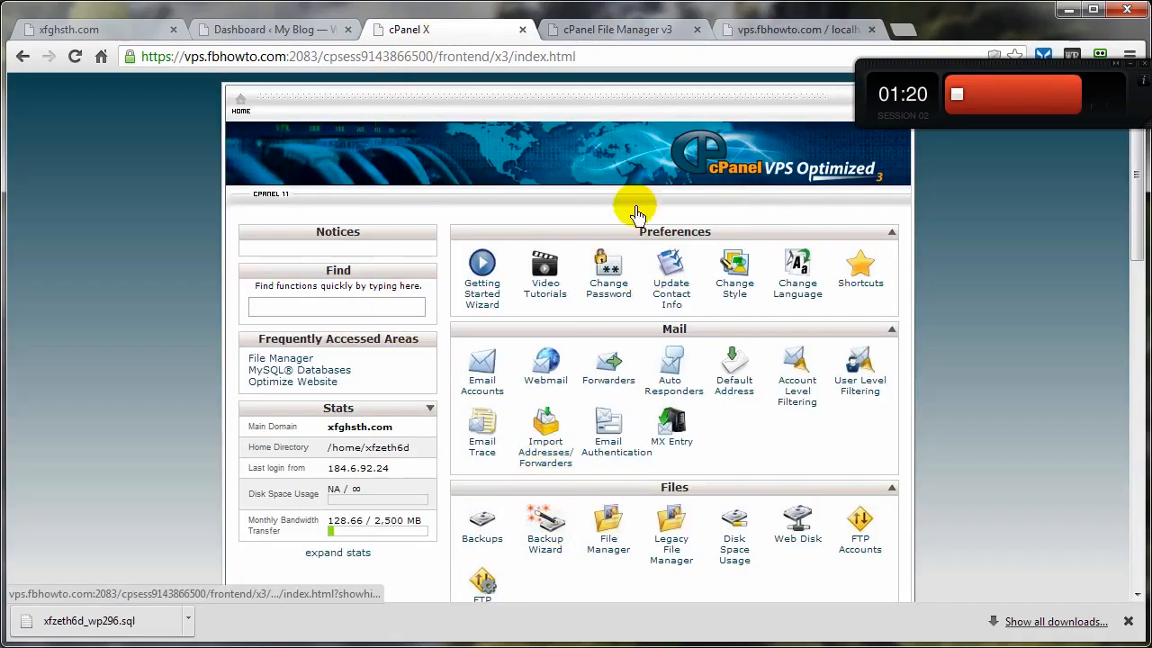
pyautogui.click(596, 36)
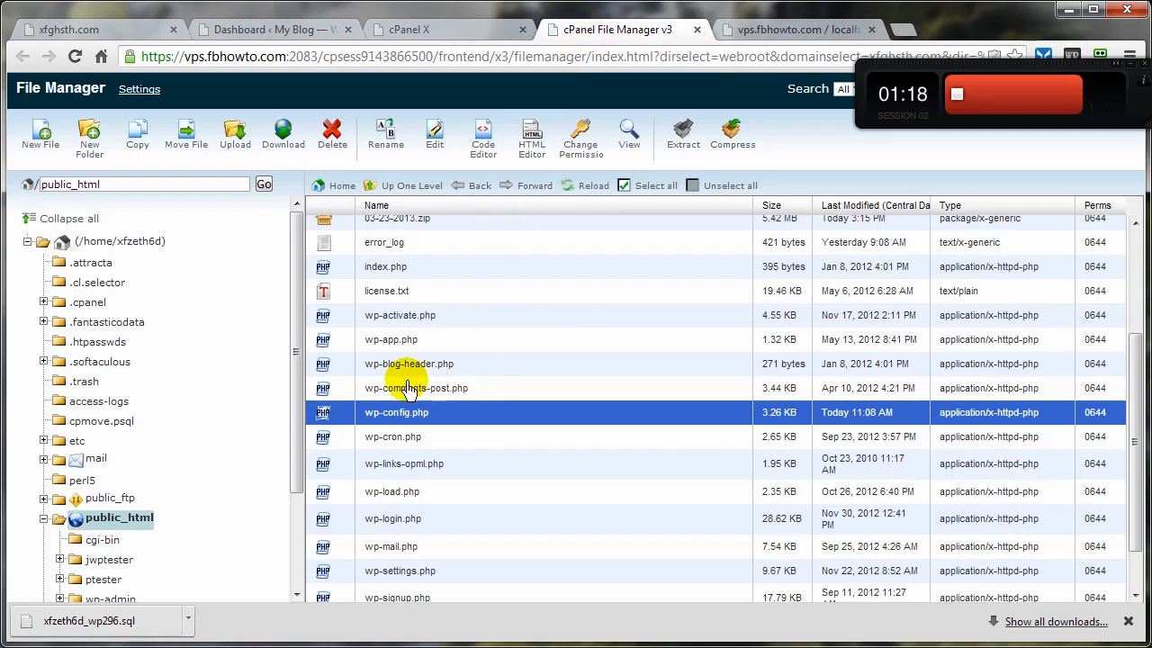
pyautogui.click(395, 225)
pyautogui.scroll(3, 387, 360)
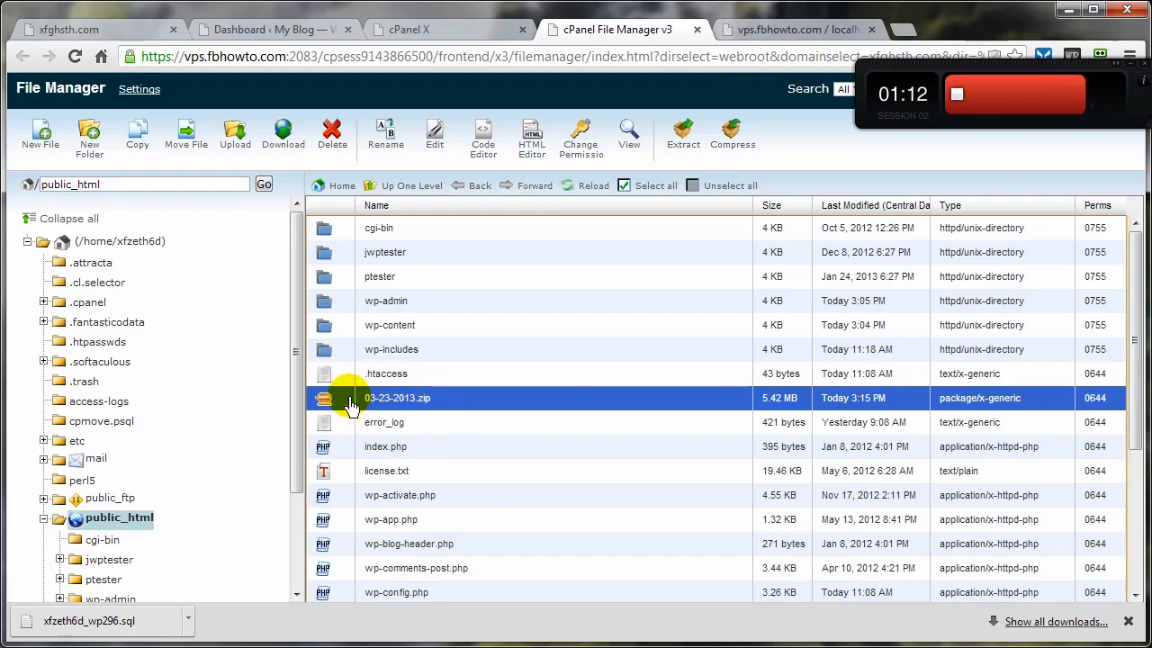
pyautogui.click(684, 149)
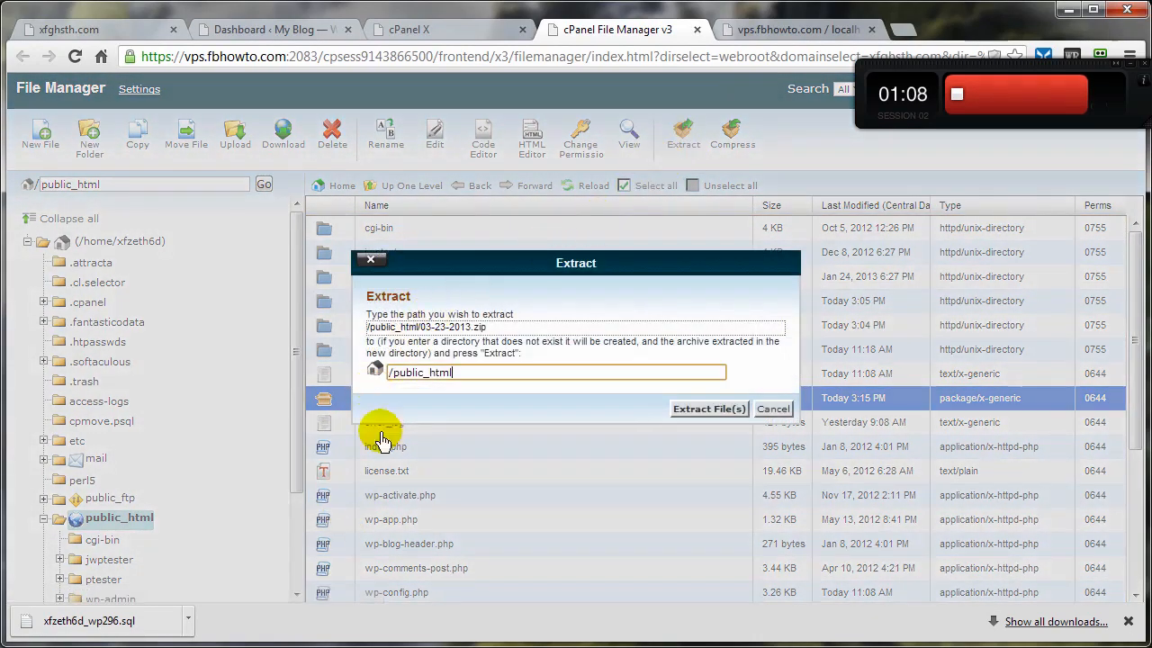
pyautogui.click(707, 410)
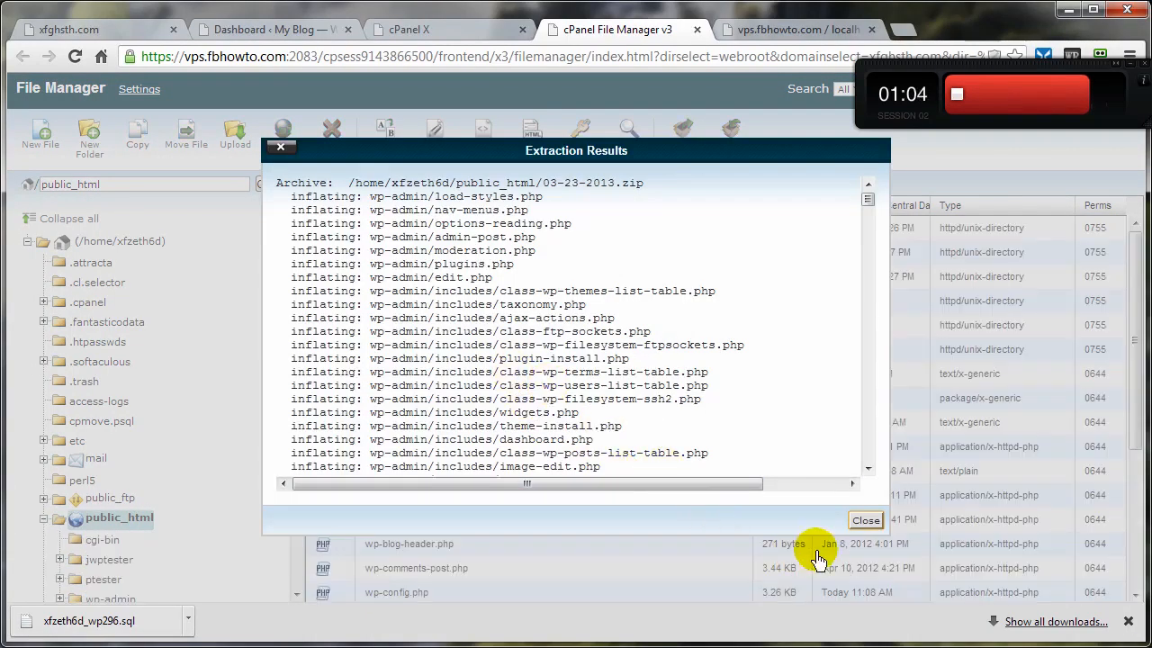
pyautogui.click(864, 521)
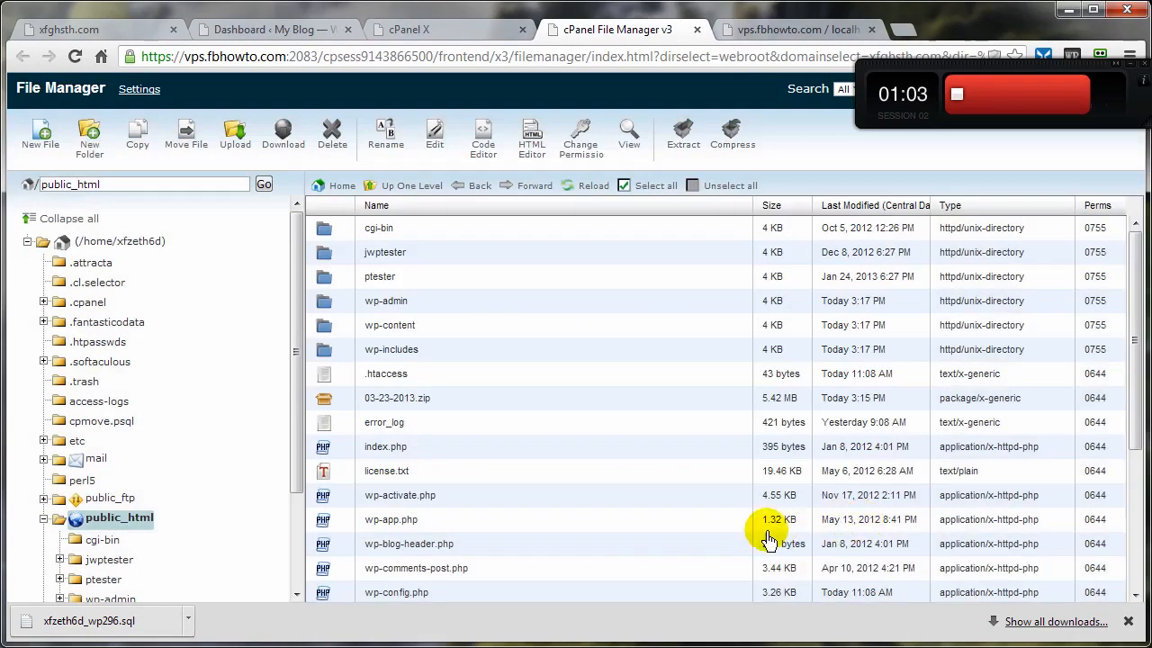
# Delete the 03-23-2013.zip archive from public_html
pyautogui.click(331, 398)
pyautogui.click(326, 142)
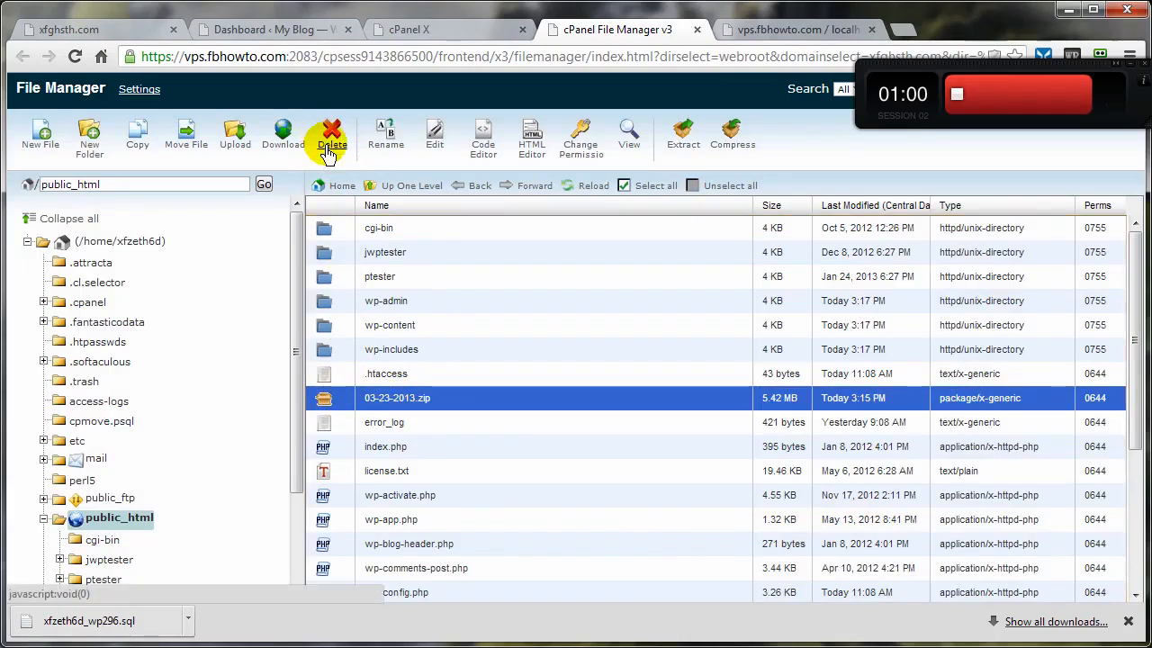
pyautogui.click(706, 394)
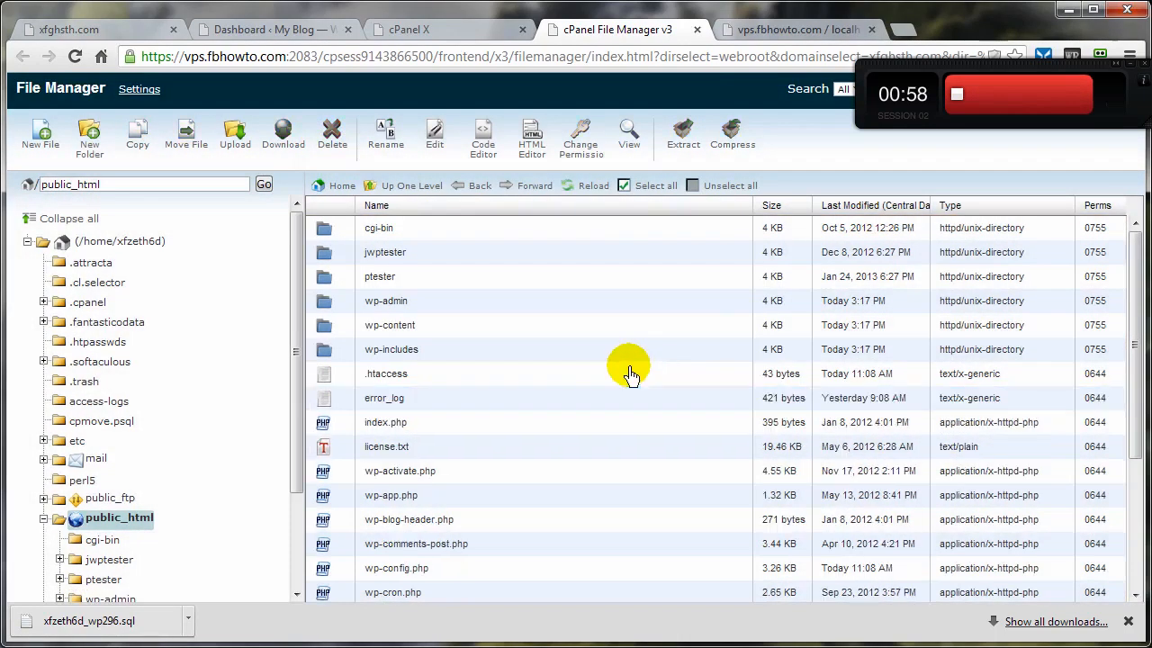
# Reload the xfghsth.com front page to check the site after restoring its database and files
pyautogui.click(72, 30)
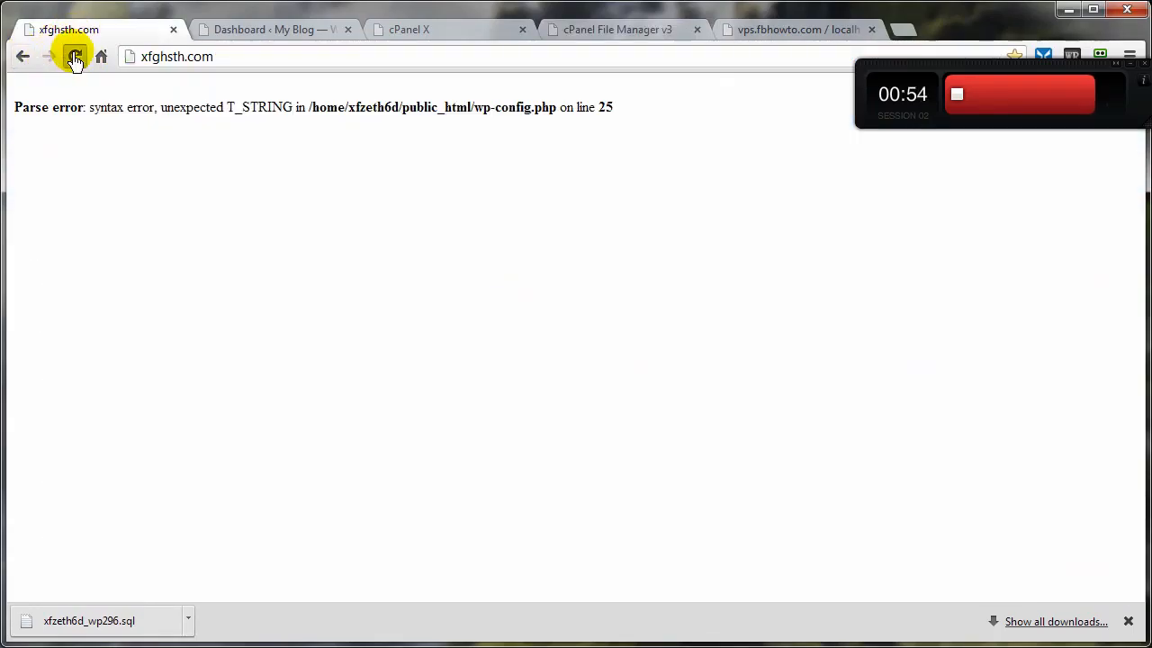
pyautogui.click(75, 58)
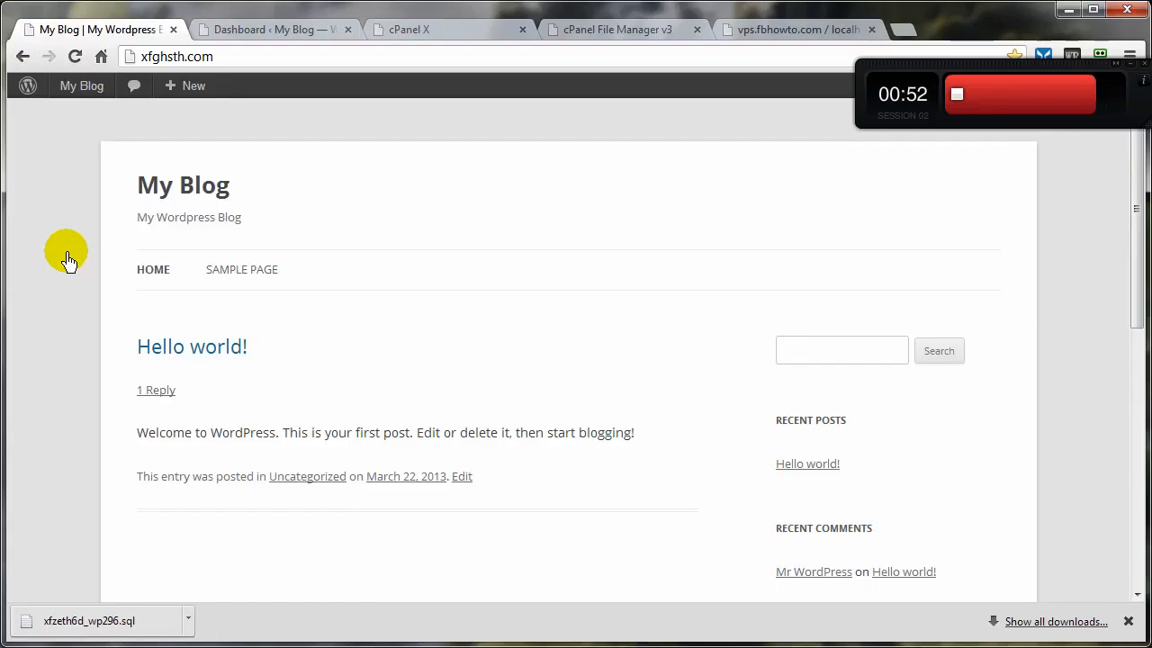